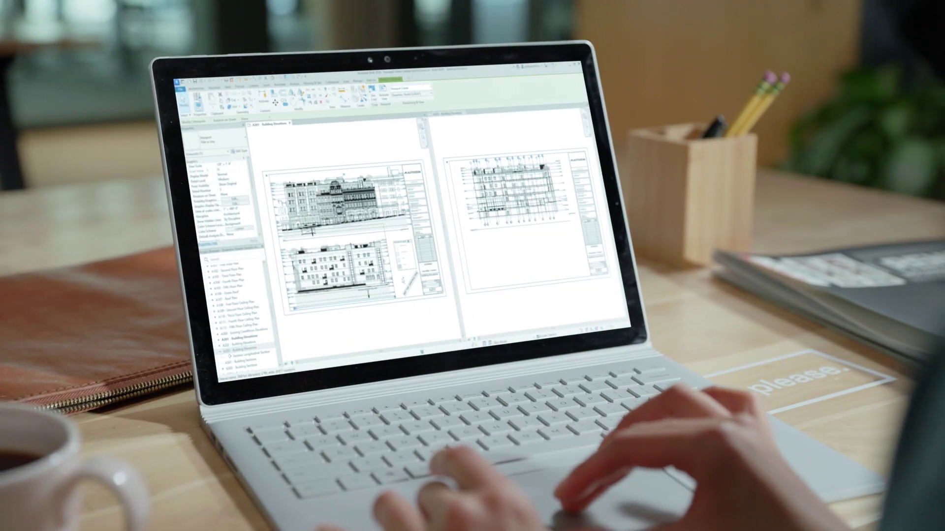
Step: Move the building elevation view from the left sheet onto a different sheet
right_click(395, 155)
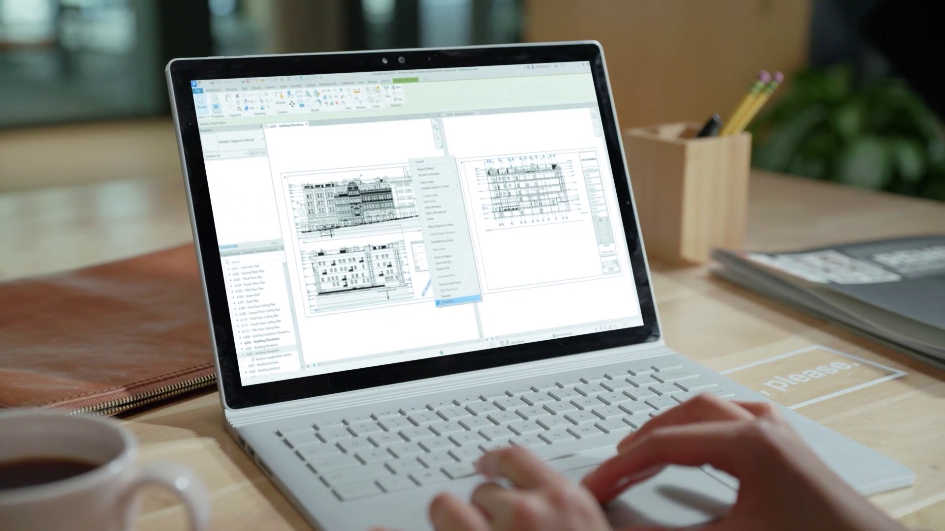
click(443, 224)
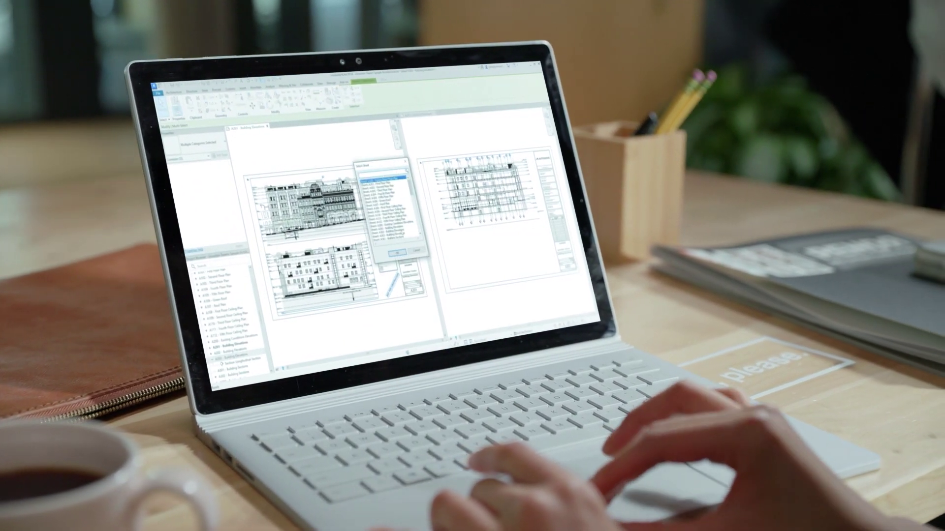
key(Return)
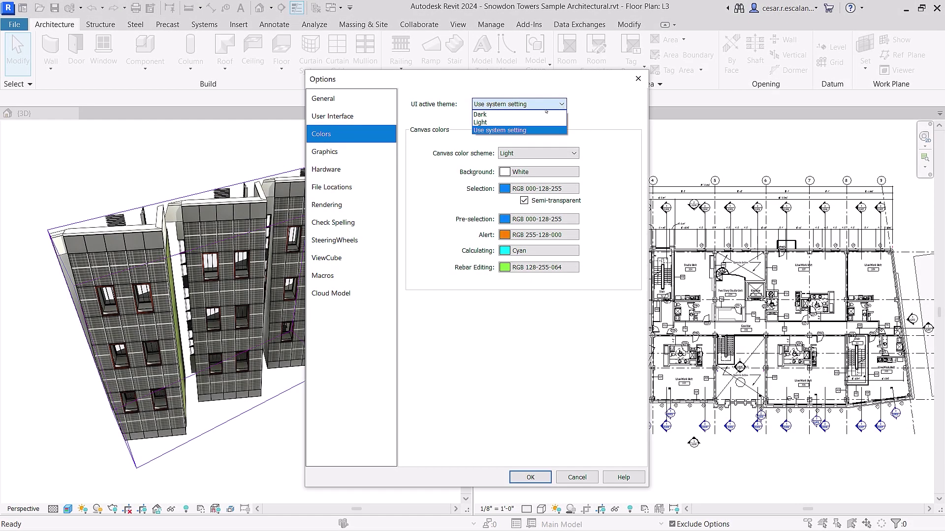
Step: Switch to the Dark theme, start DI aligned dimensions on L3, and orbit the 3D view
click(526, 115)
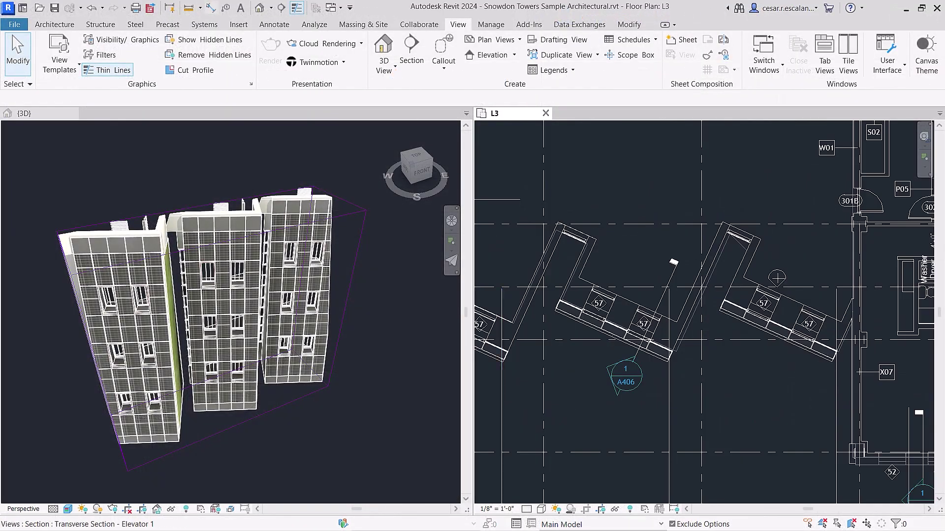
key(d)
key(i)
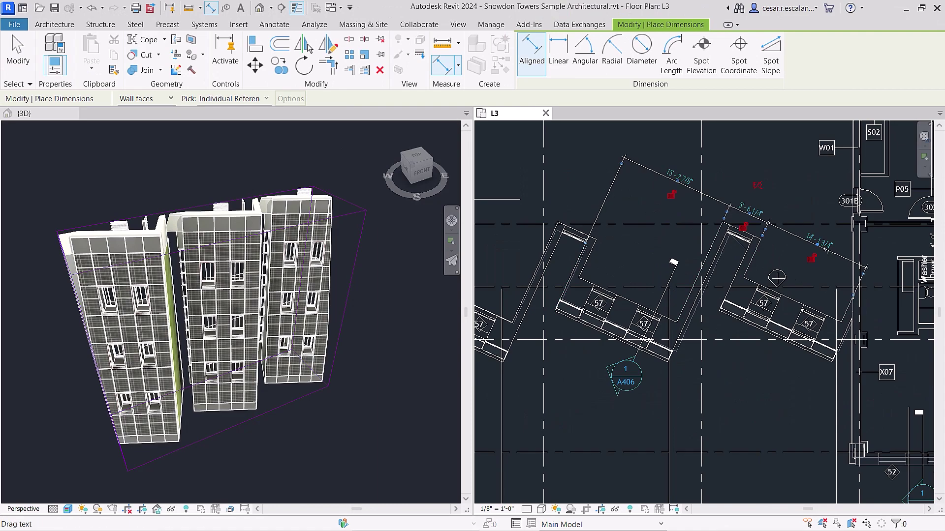
mouse_move(328, 429)
mouse_down()
mouse_move(240, 428)
mouse_move(318, 375)
mouse_up()
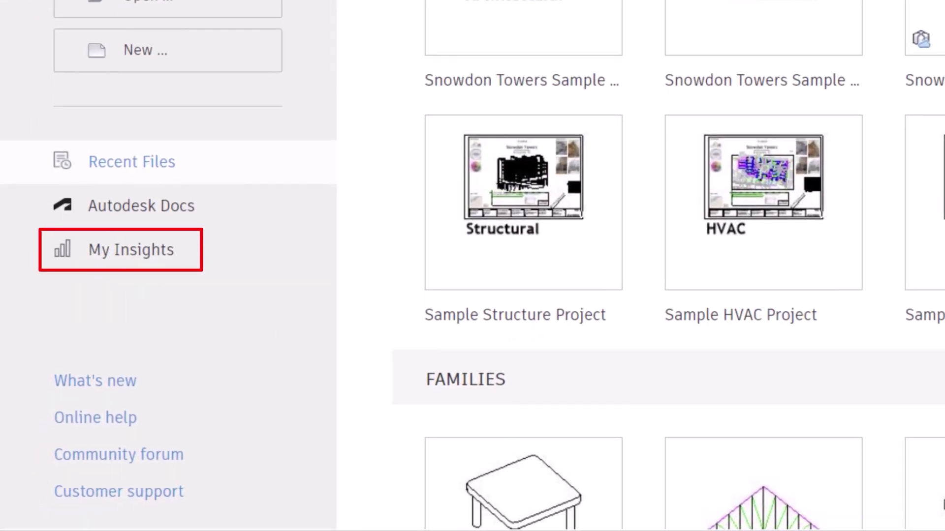
Step: Open My Insights and the Learn more help article for the Render command
click(108, 400)
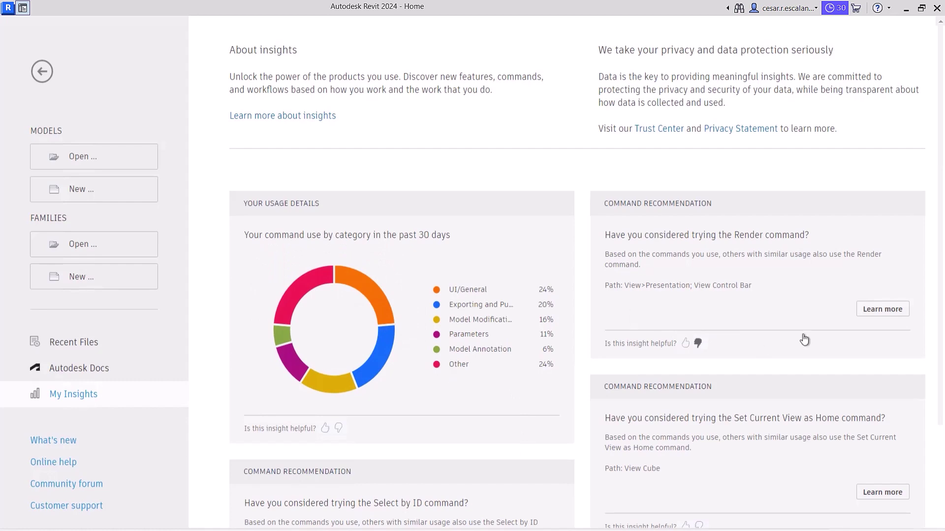
click(871, 316)
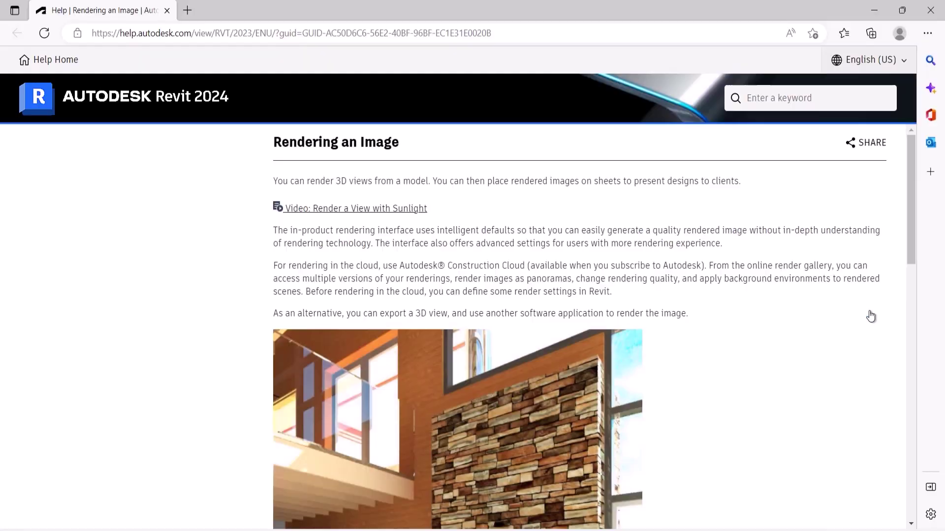
scroll(870, 316, down, 3)
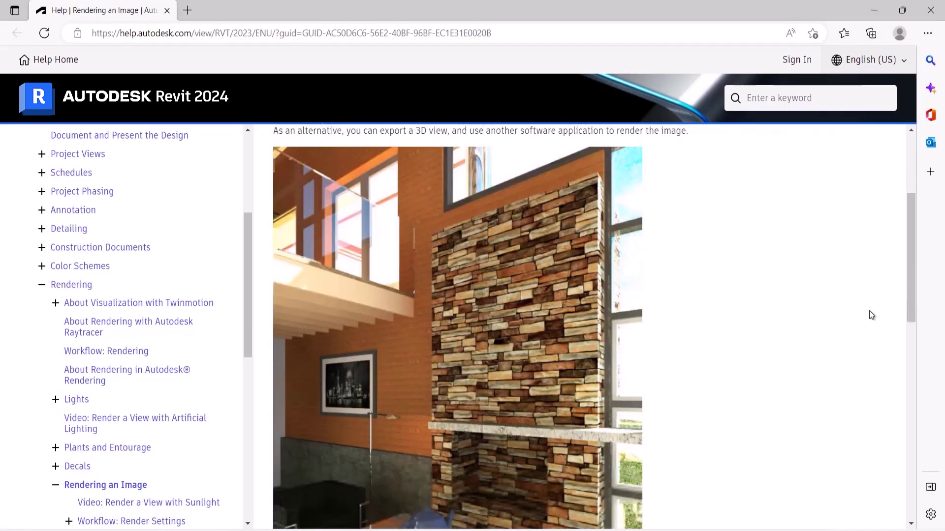
scroll(872, 317, down, 2)
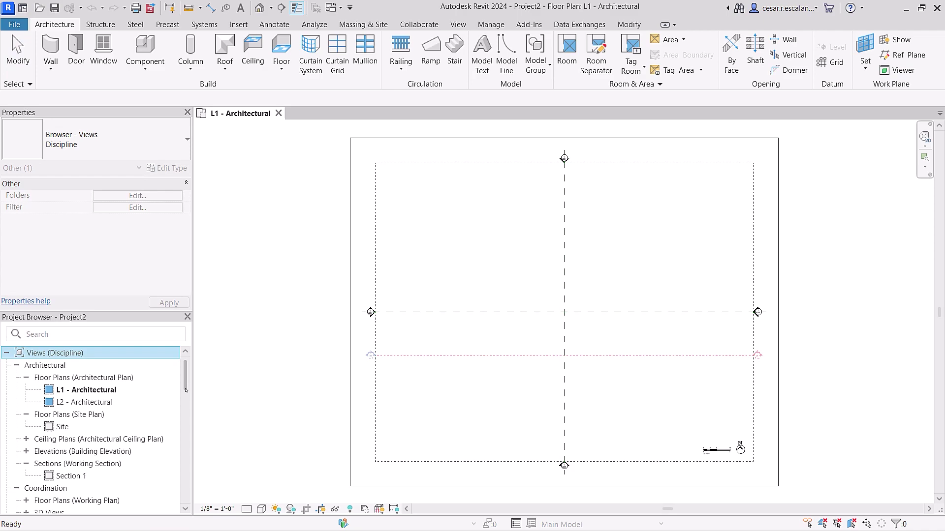
scroll(178, 488, down, 3)
scroll(177, 489, down, 5)
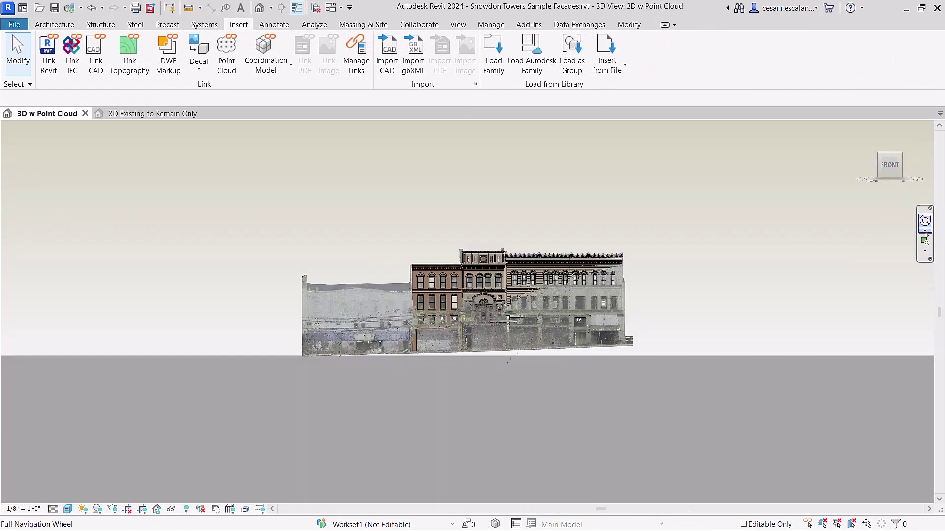
Step: Zoom in on the point-cloud building facade with a zoom region
drag(447, 236, 523, 357)
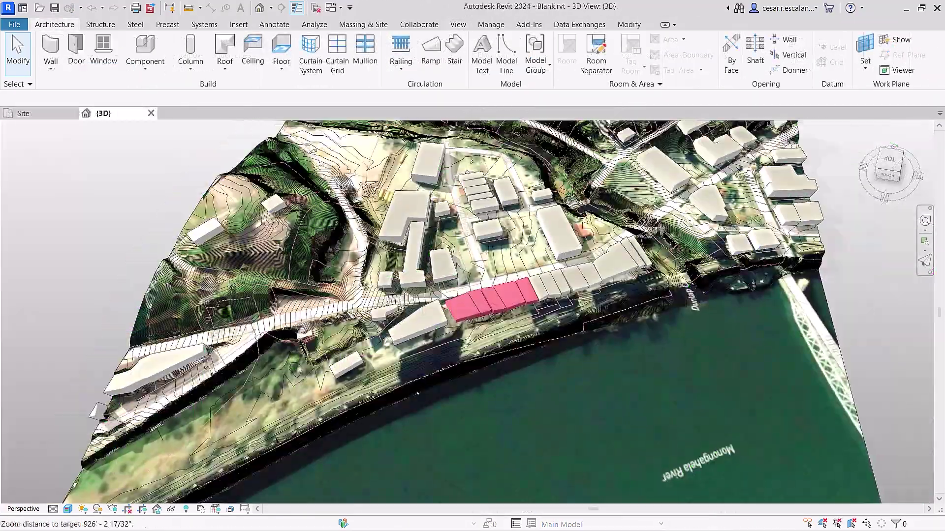
Step: Create a toposolid from all of the imported contour layers
mouse_move(443, 369)
shift+middle_down()
mouse_move(487, 381)
mouse_move(822, 359)
shift+middle_up()
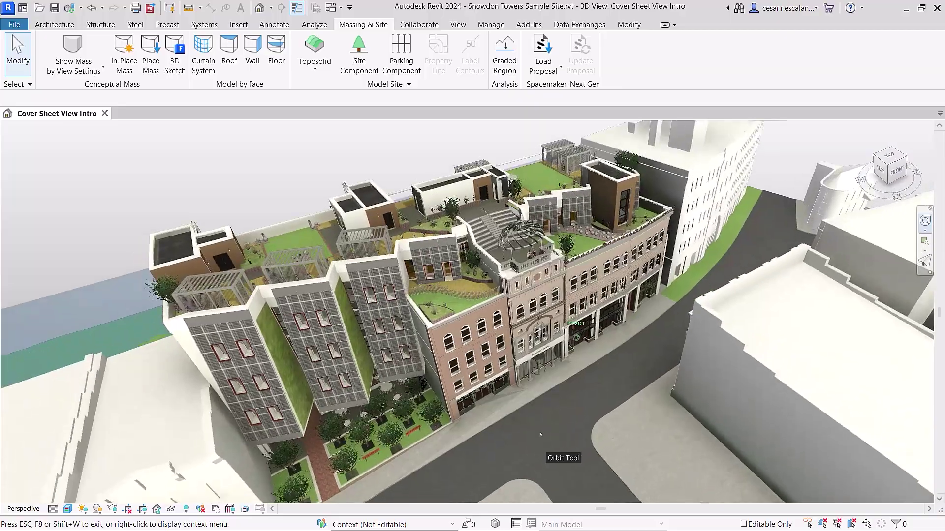
drag(540, 434, 213, 441)
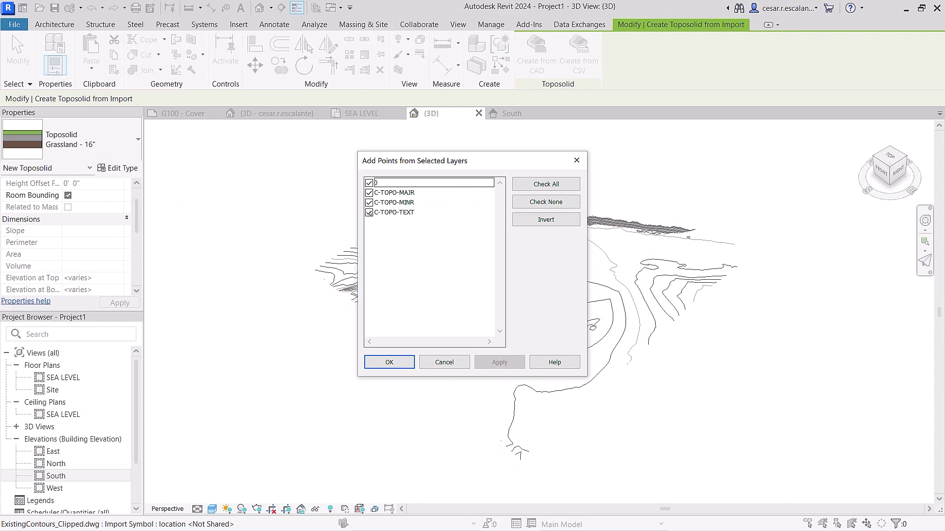
click(390, 361)
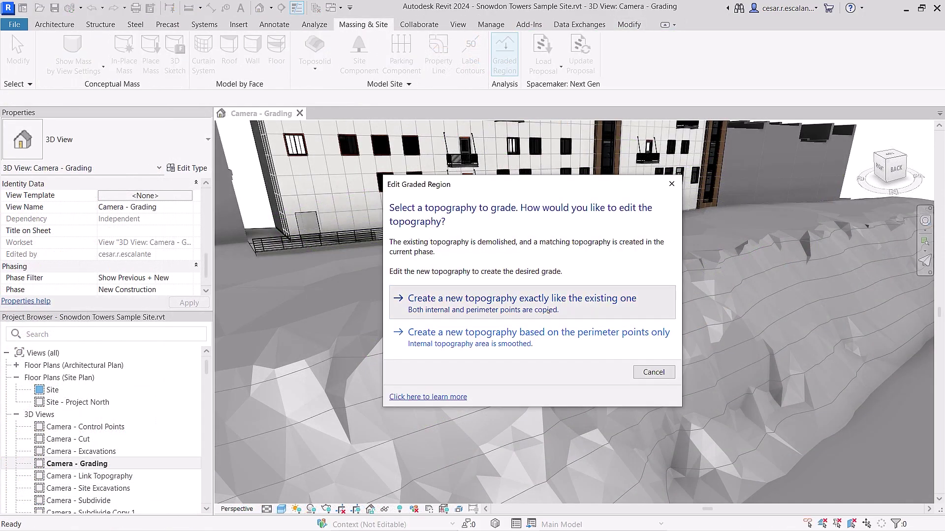
Step: Select a group of graded-region points and raise their elevation into a peak
click(517, 300)
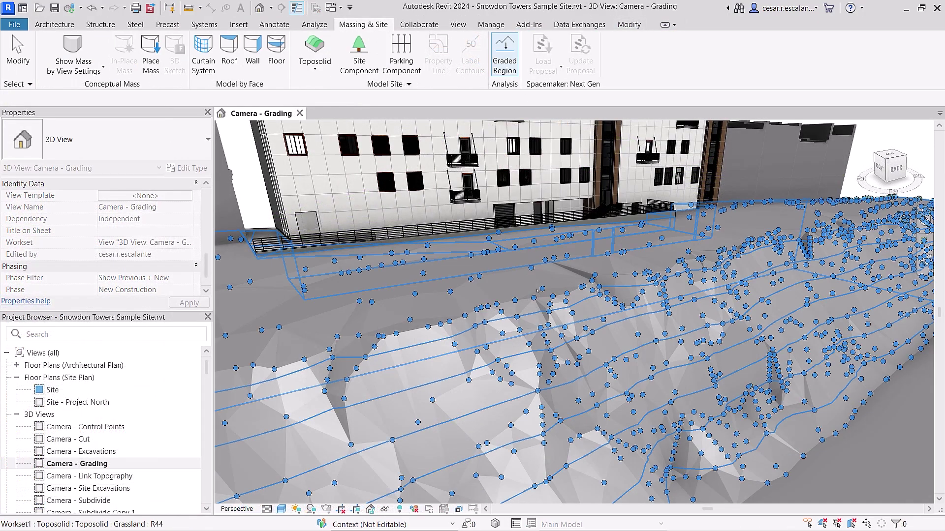
drag(436, 284, 539, 245)
text(796 4)
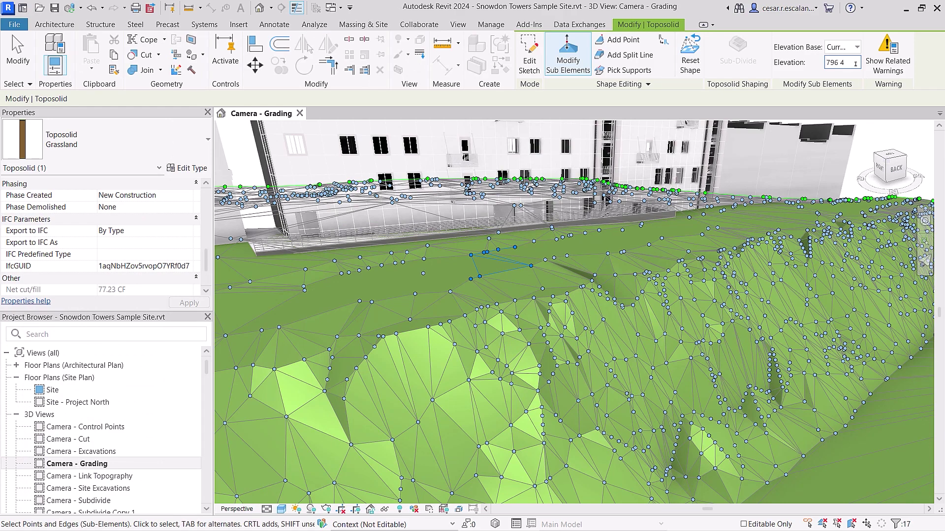
key(Return)
key(Escape)
key(Escape)
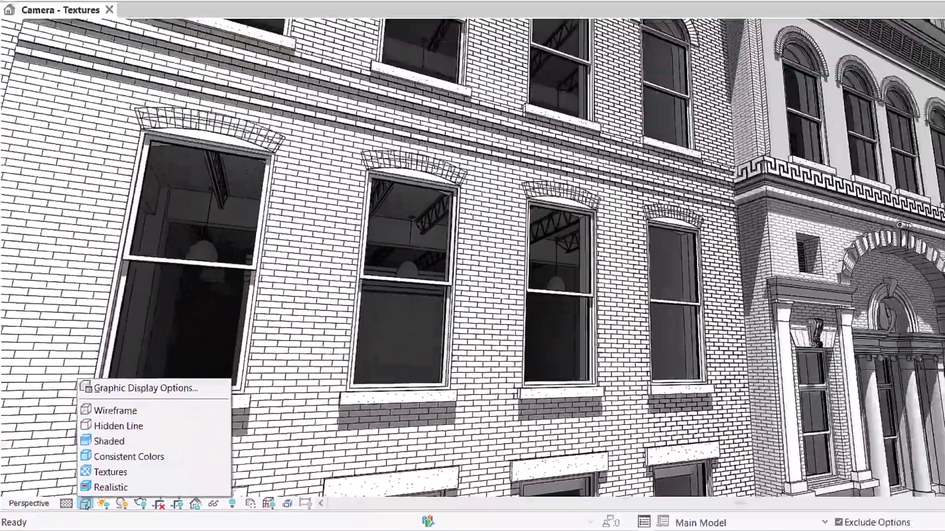
Step: Apply the Textures visual style and set the solar study interval to 15 seconds
click(96, 483)
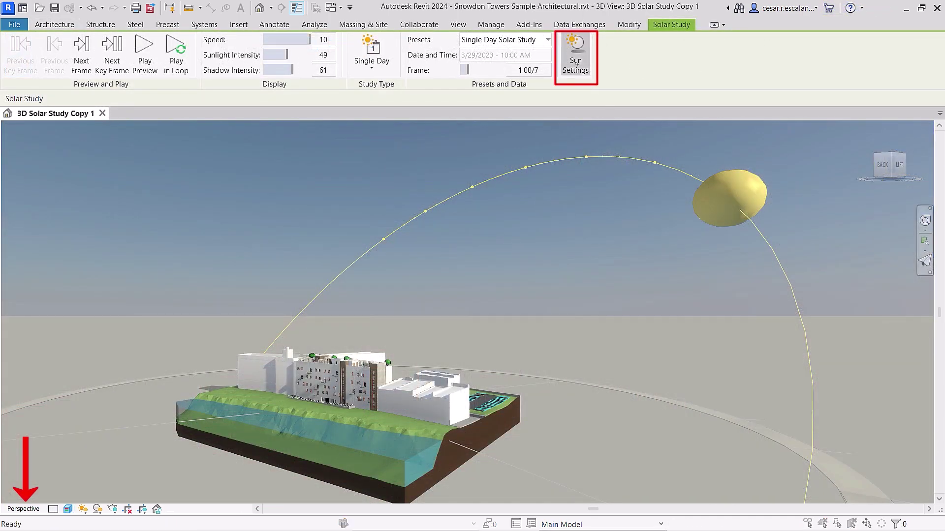
click(576, 61)
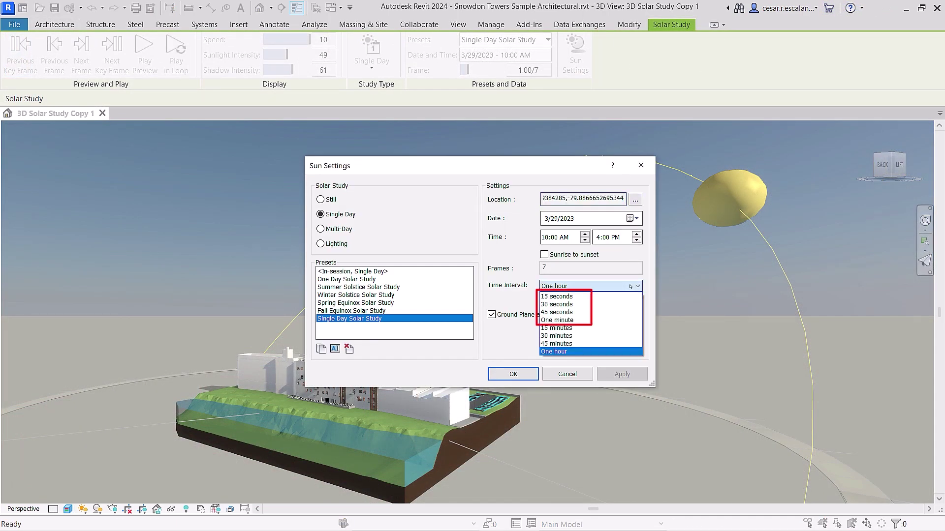
click(557, 296)
click(515, 374)
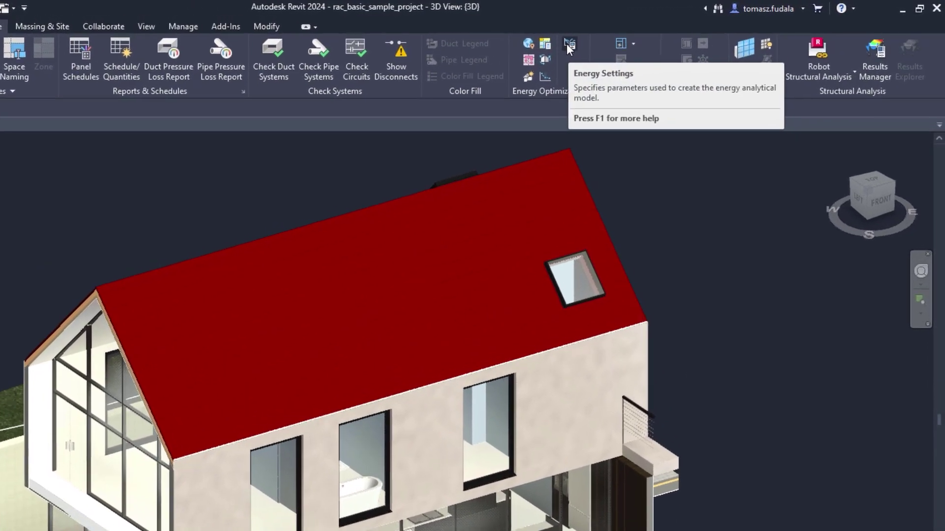
Step: Accept the Energy Settings and create the analytical spaces energy model
click(672, 31)
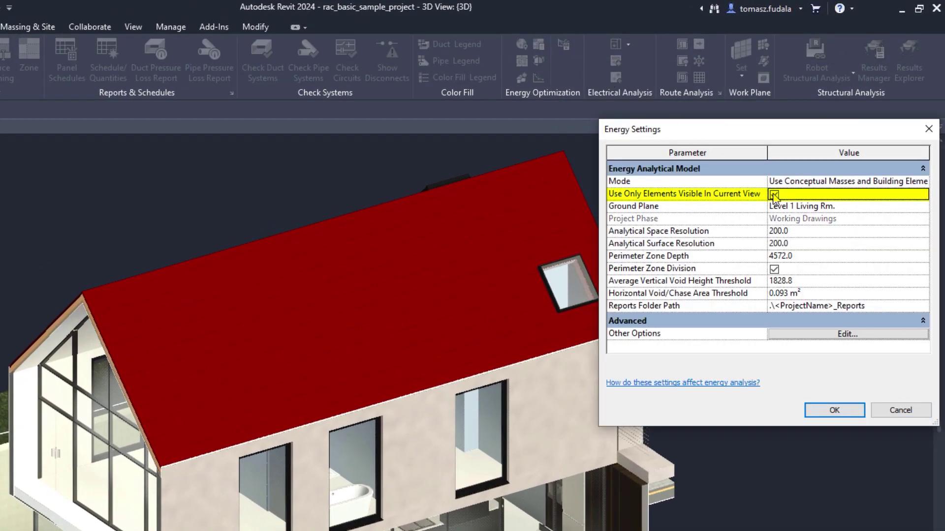
click(832, 411)
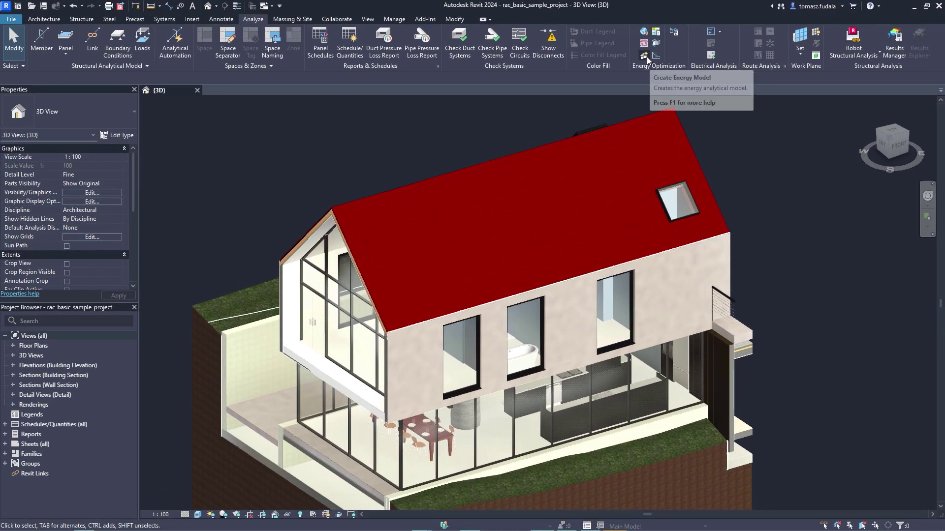
click(643, 56)
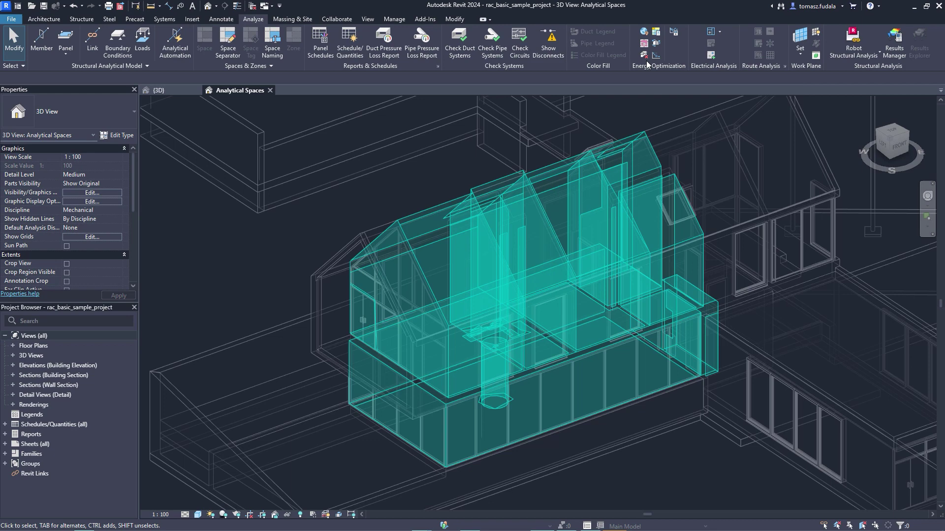
Step: Run the Annual Building Energy Simulation and open Analysis Report 1
click(656, 34)
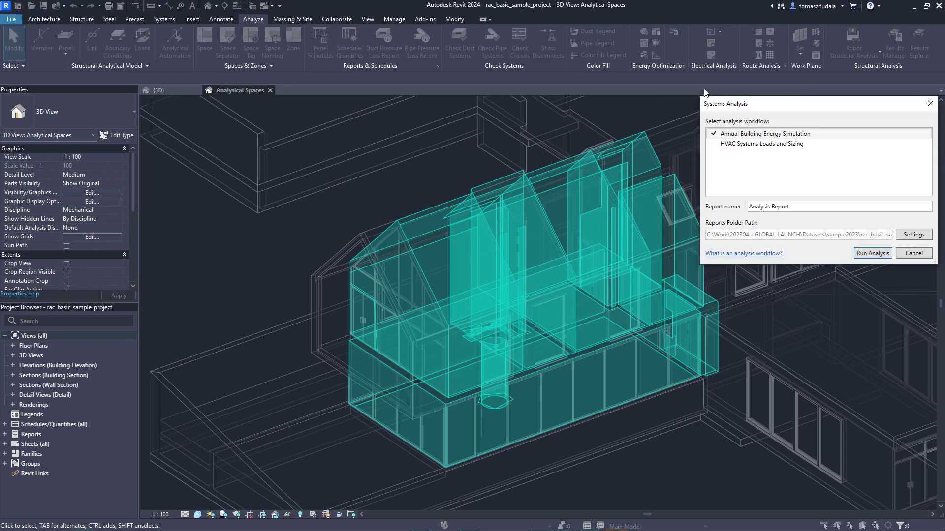
click(861, 254)
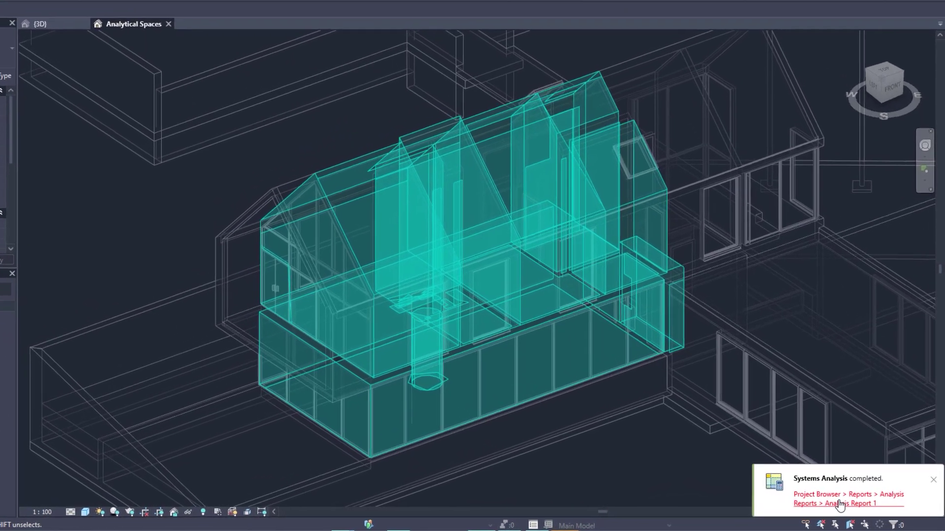
click(851, 508)
scroll(836, 504, down, 1)
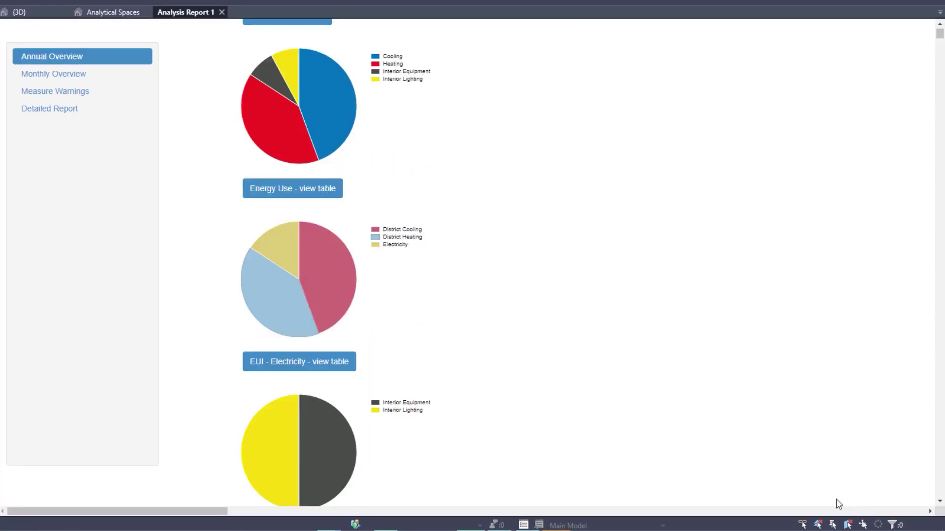
scroll(837, 504, down, 3)
scroll(836, 504, down, 4)
scroll(838, 503, down, 3)
scroll(836, 500, down, 3)
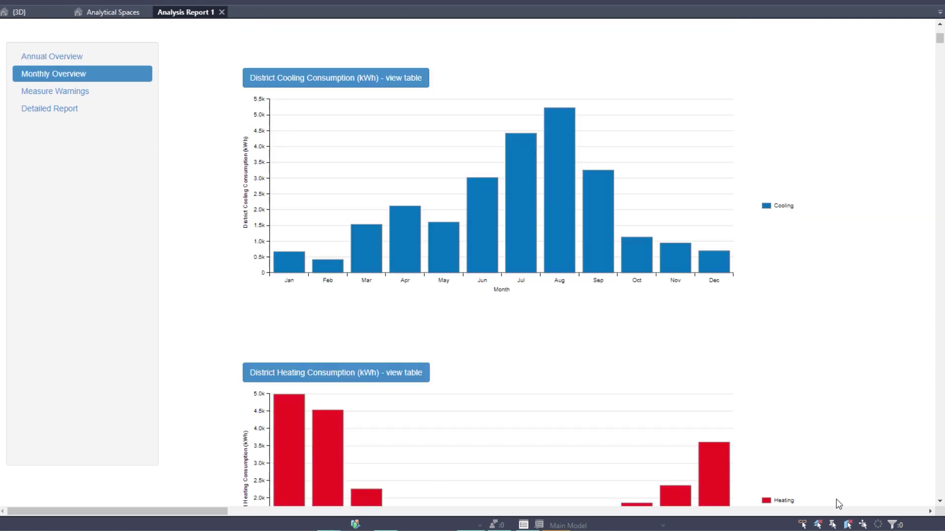
scroll(836, 500, down, 3)
scroll(836, 500, down, 3)
scroll(836, 500, down, 3)
scroll(836, 504, down, 3)
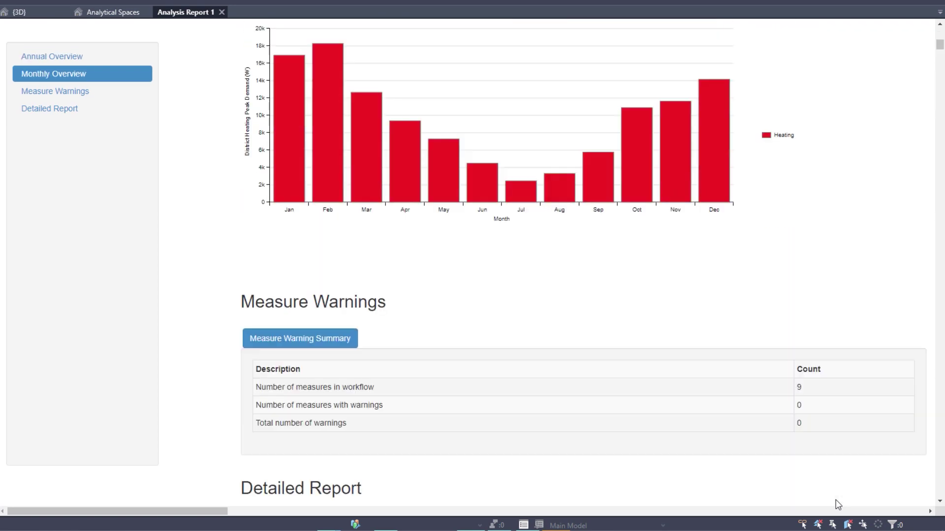
scroll(836, 504, down, 3)
scroll(836, 505, down, 3)
scroll(838, 505, down, 3)
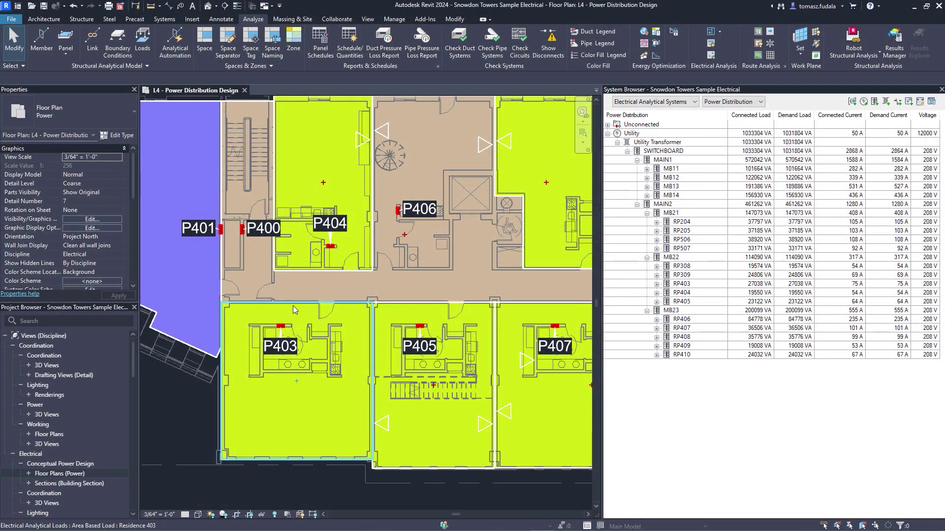
Step: Set the Residential area load type's classification to Lighting - Dwelling Unit
click(293, 310)
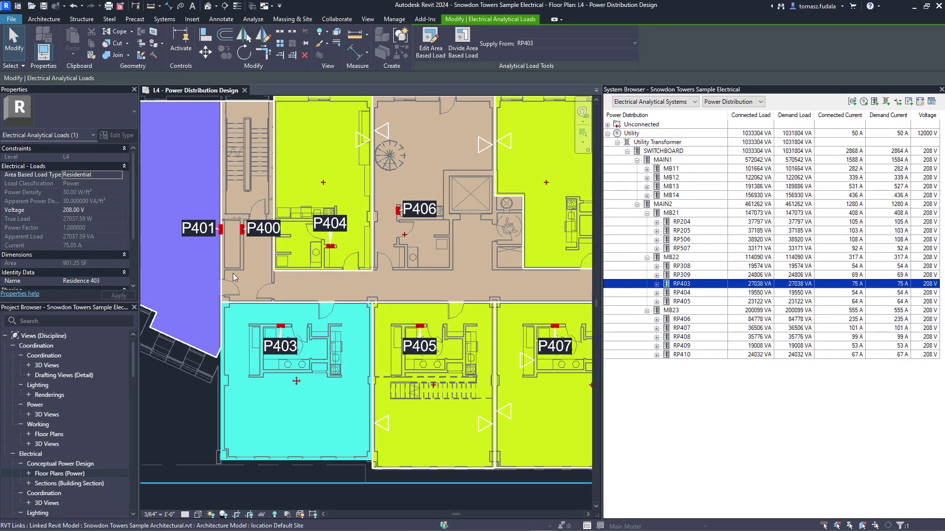
click(119, 180)
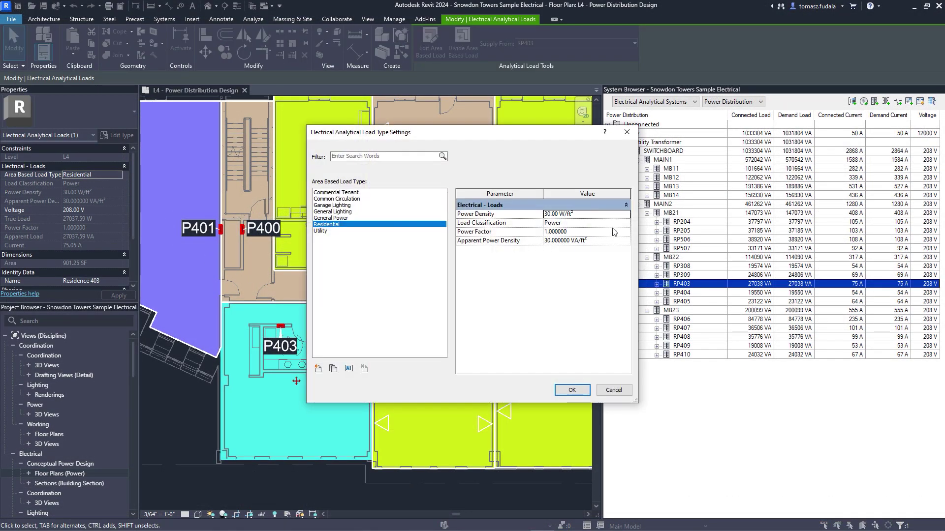
click(628, 224)
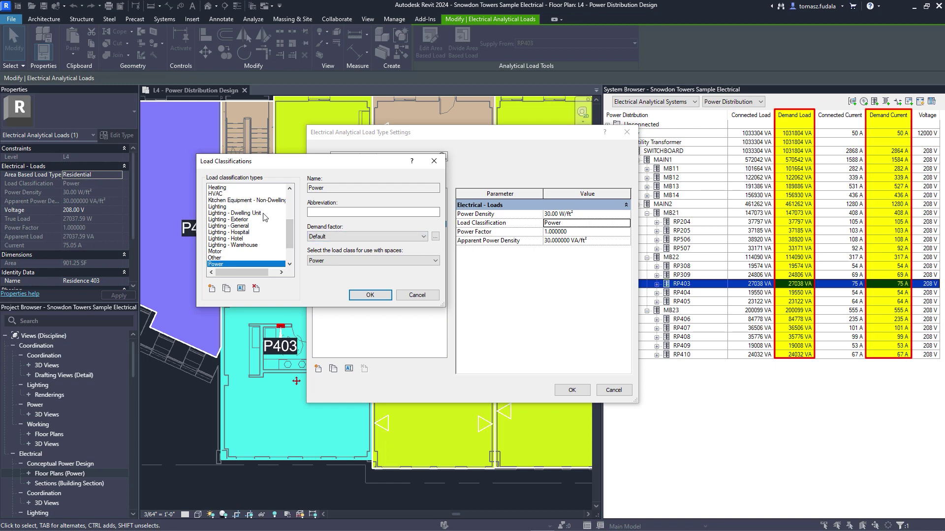
click(435, 237)
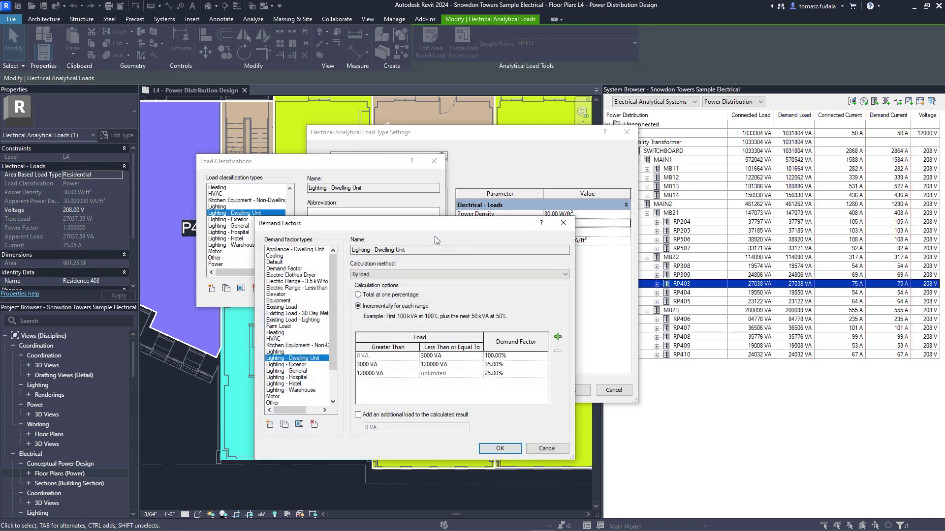
click(503, 447)
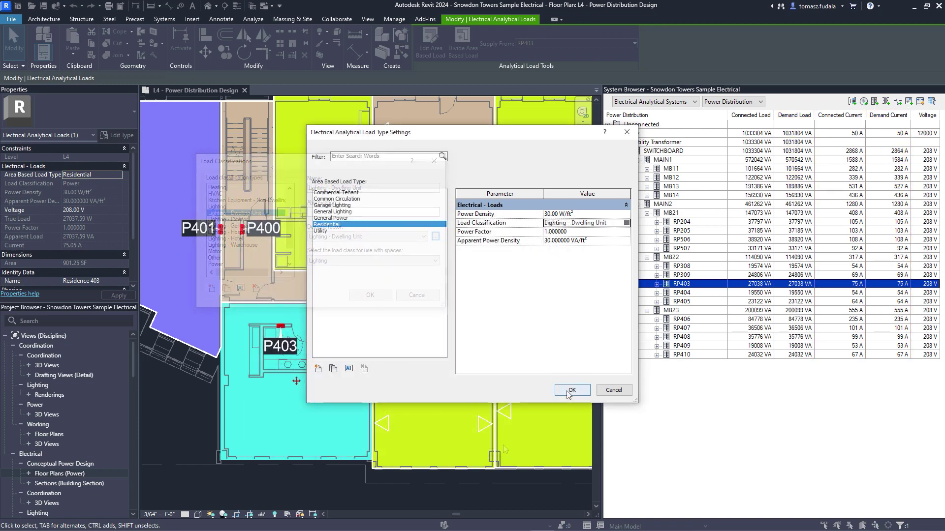
click(566, 391)
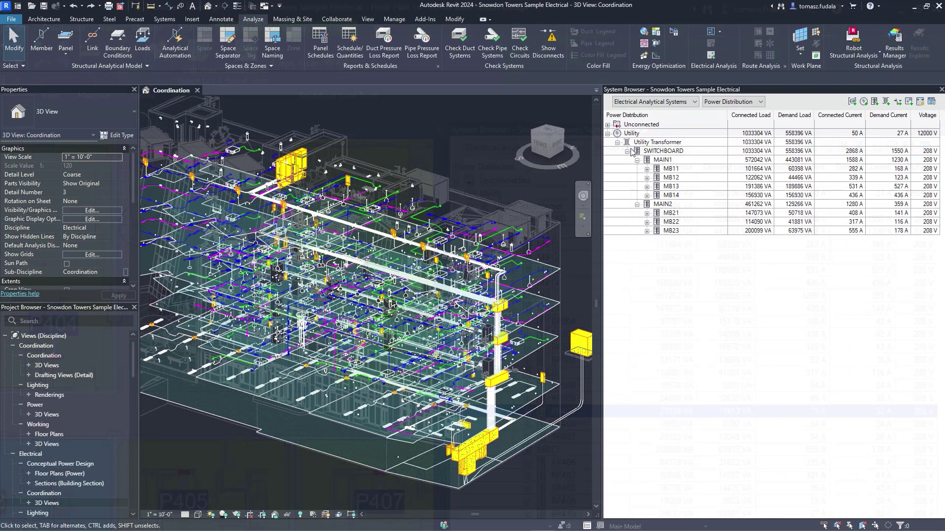
Step: Group Chiller 1 and 2 into a Chillers load set with one on standby
click(910, 101)
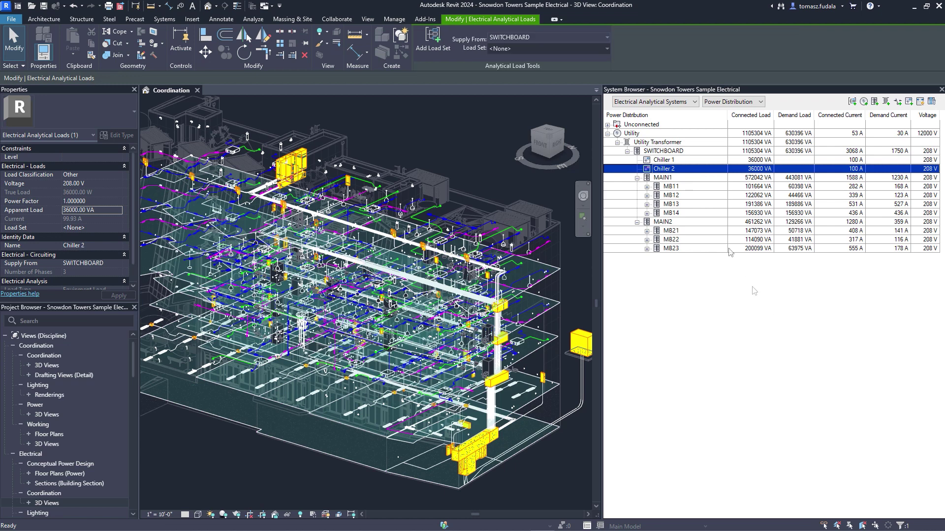
ctrl+click(696, 160)
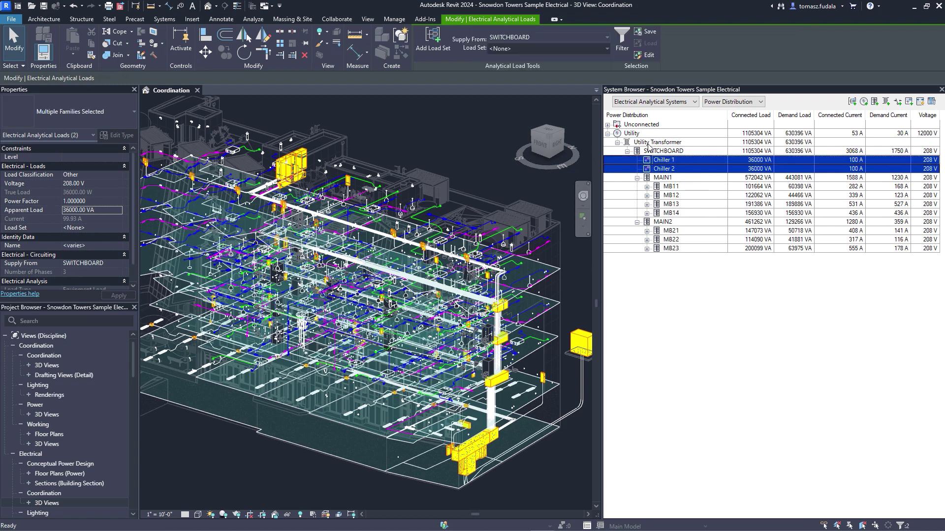
click(442, 46)
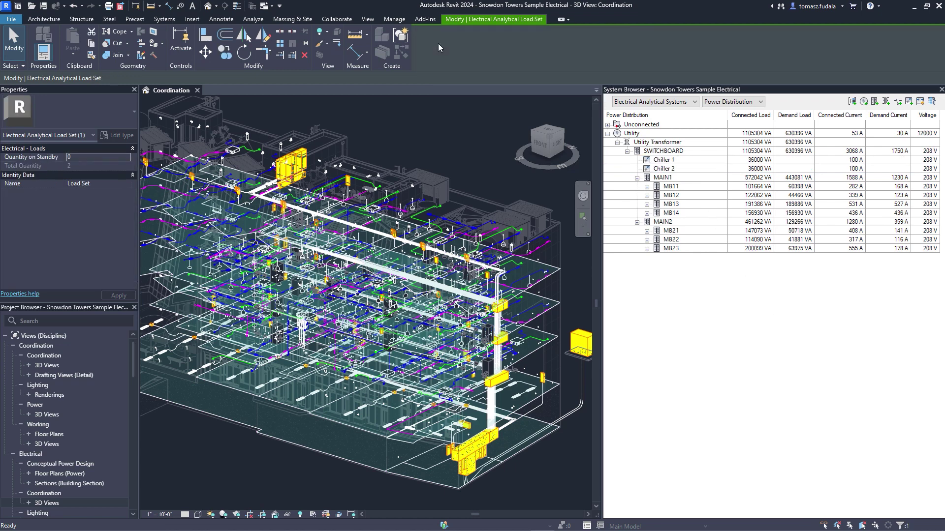
text(1)
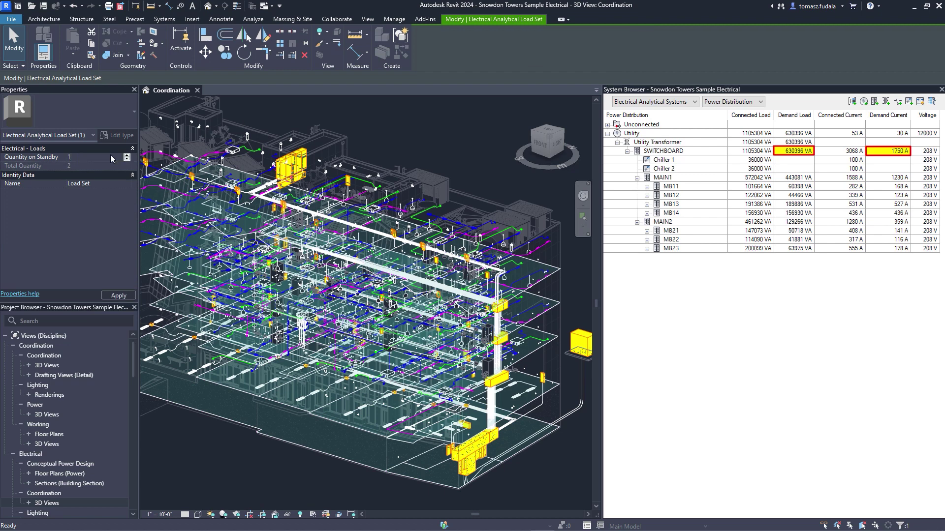
click(109, 183)
text(Chillers)
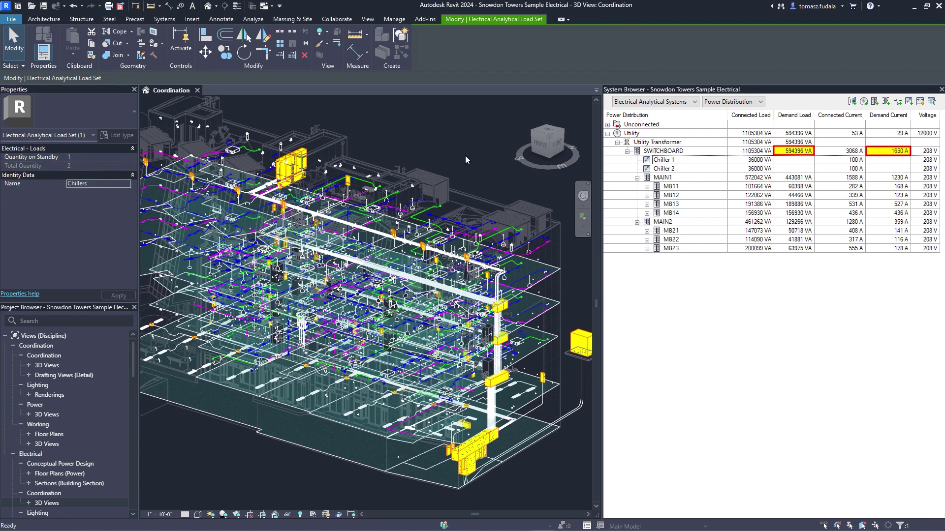
click(673, 153)
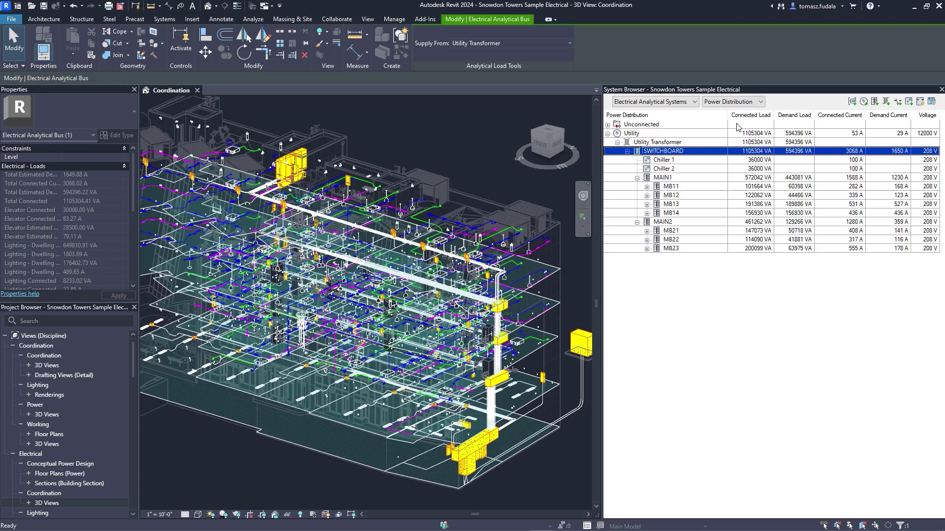
click(733, 101)
click(727, 119)
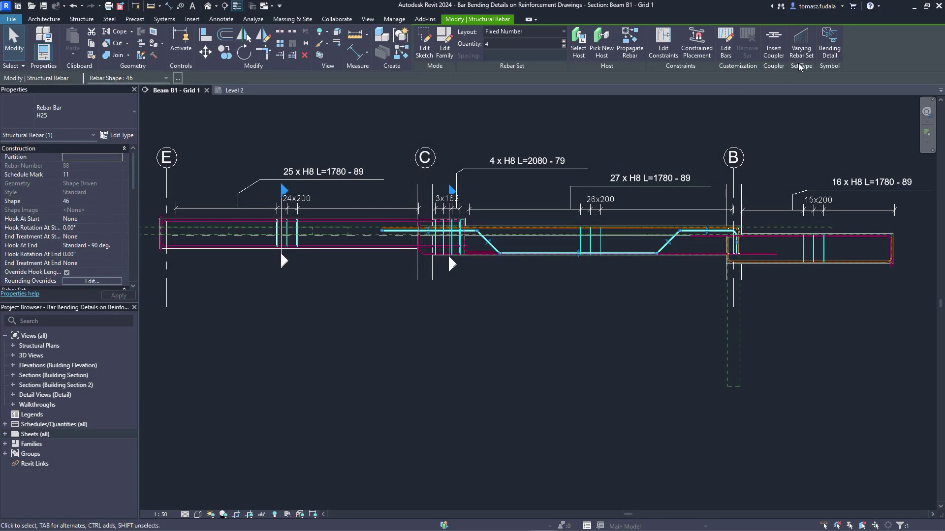
Step: Place an aligned bending detail for the bent H25 bar below the beam
click(829, 46)
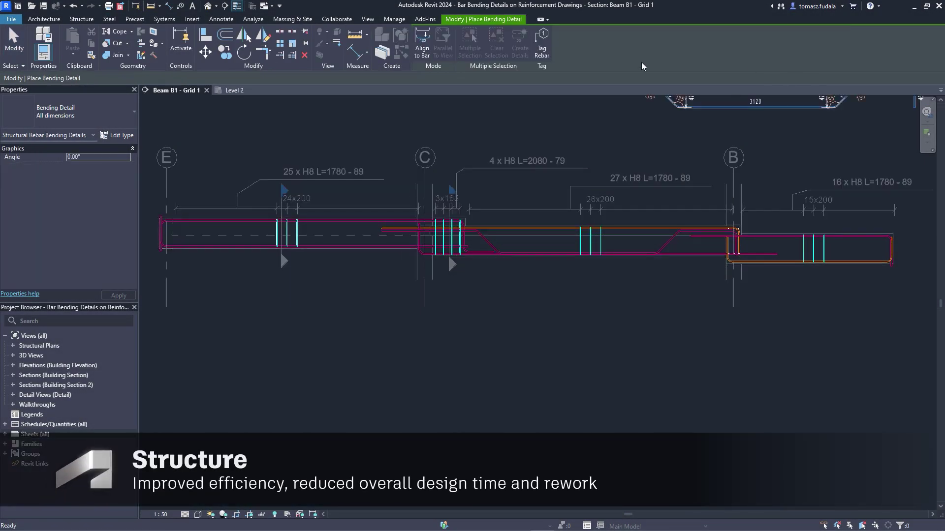
click(423, 47)
click(521, 338)
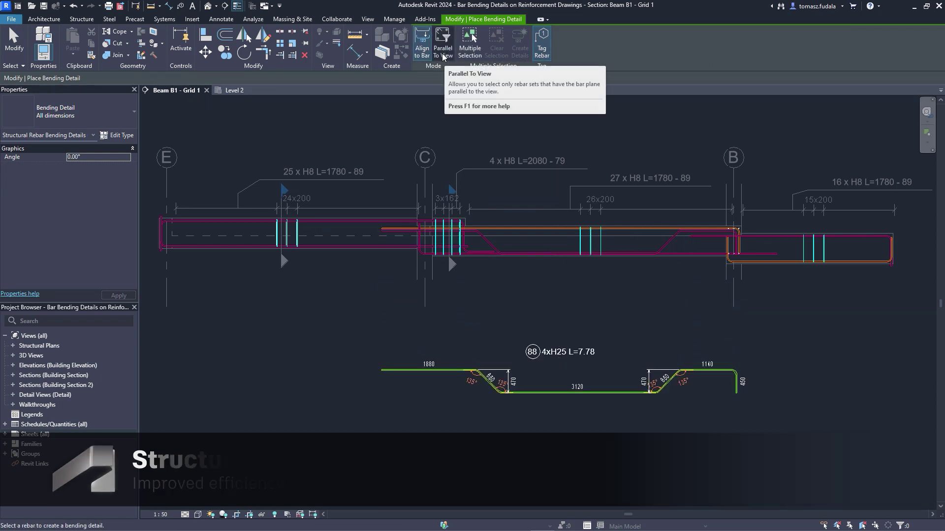
Step: Place bending details for three selected rebars above the beam
click(469, 43)
click(352, 221)
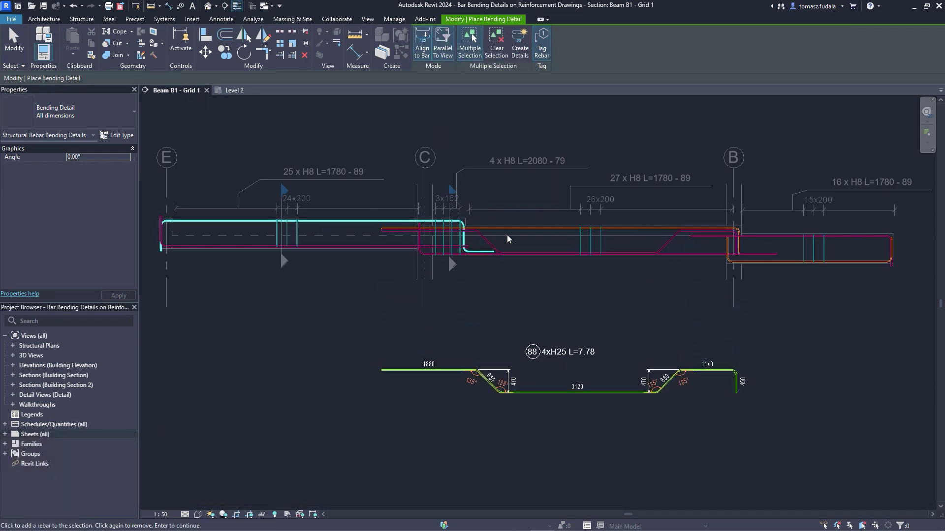
click(689, 238)
click(520, 44)
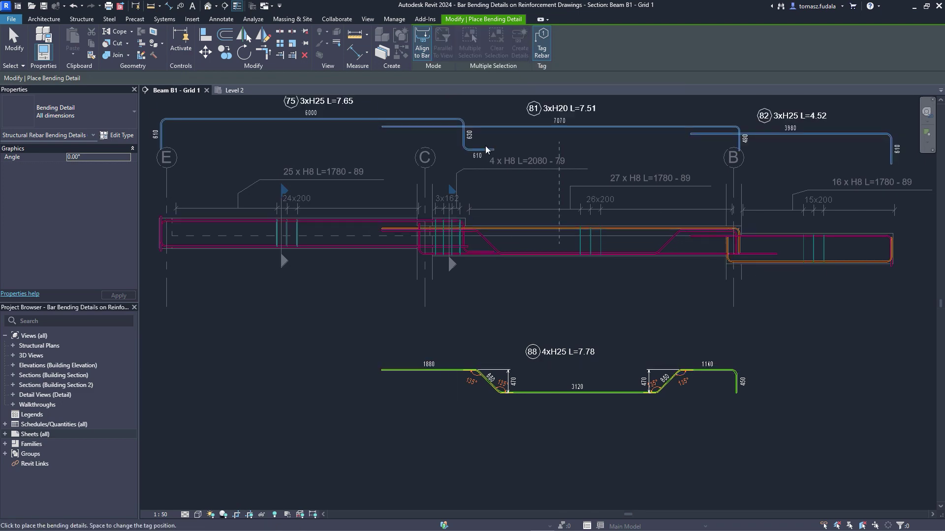
click(538, 335)
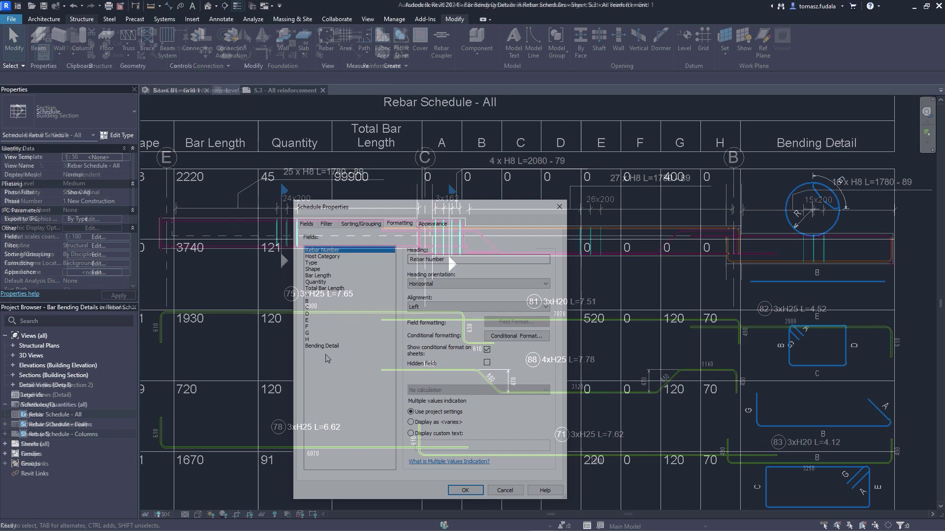
click(491, 378)
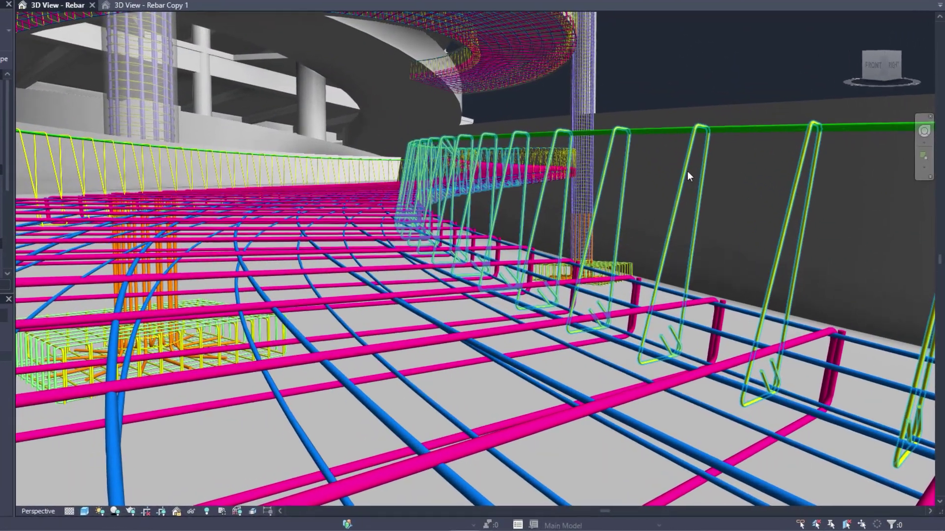
Step: Set Bar Alignment to Vertical for the free-form stirrups along the curved edge
key(space)
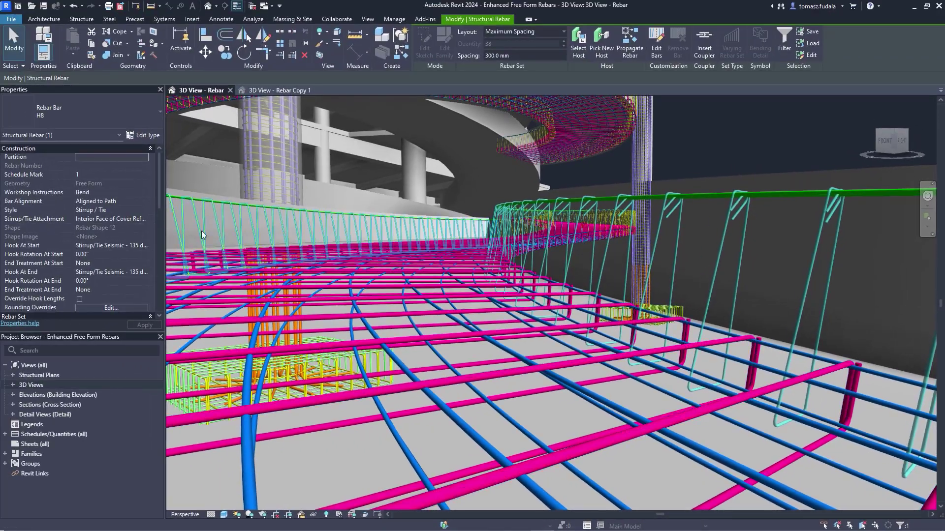
click(200, 279)
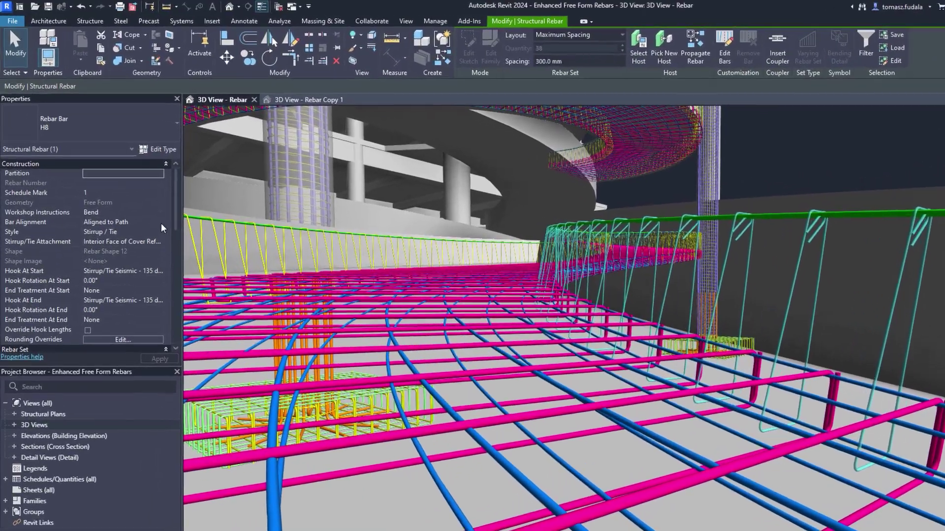
click(196, 300)
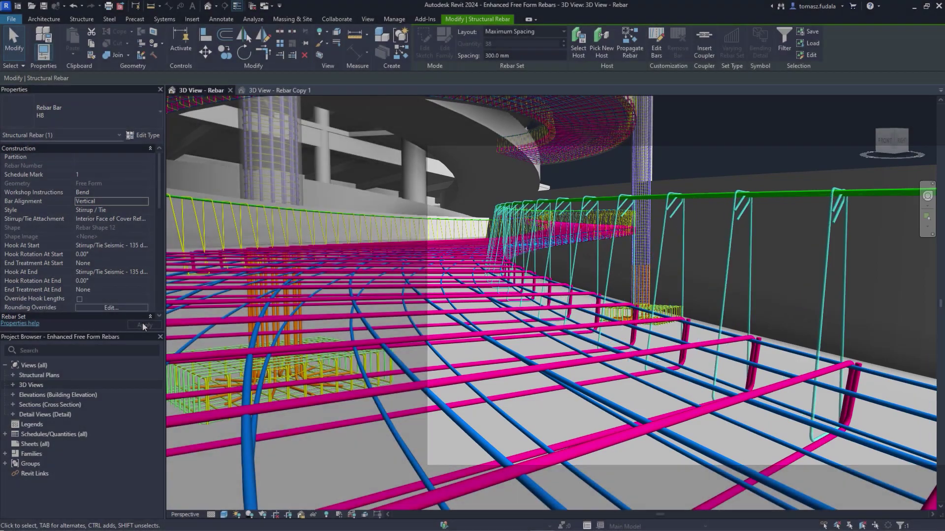
click(143, 323)
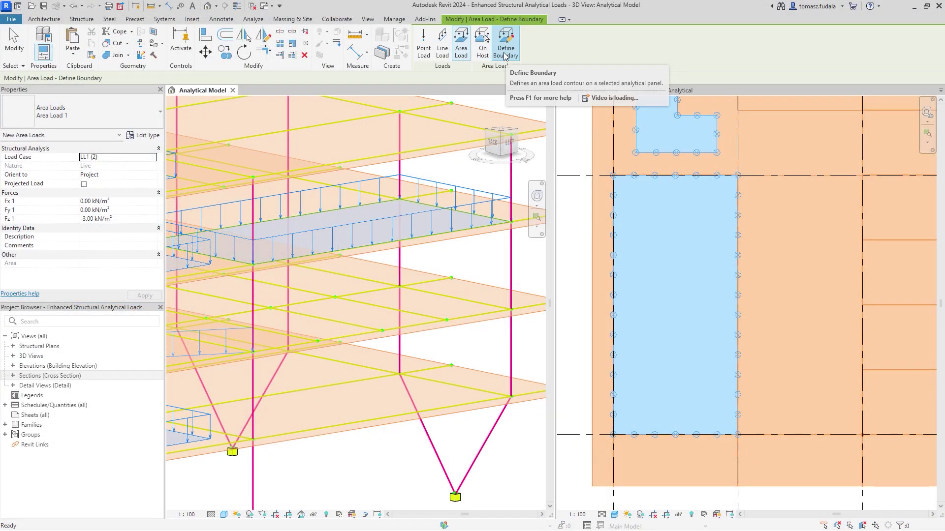
Step: Sketch an area load boundary on the Level 4 plan
click(506, 56)
click(591, 204)
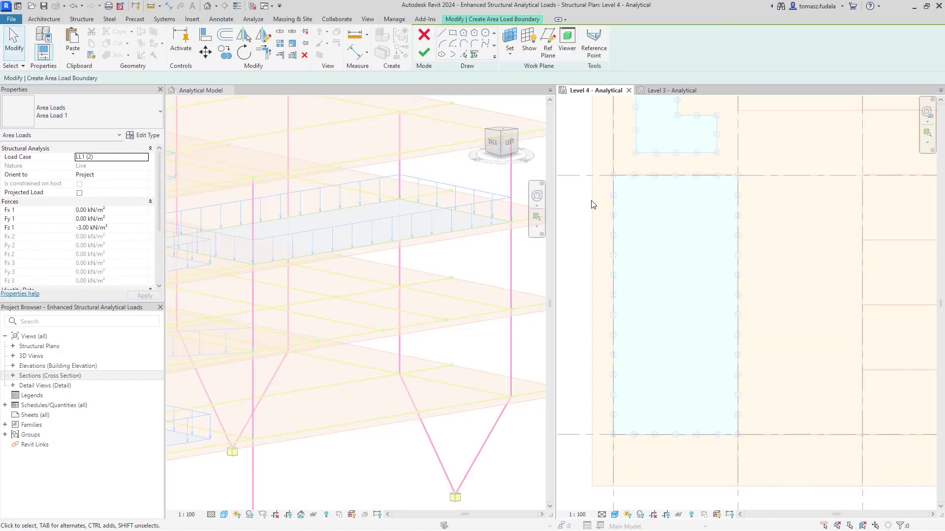
click(443, 38)
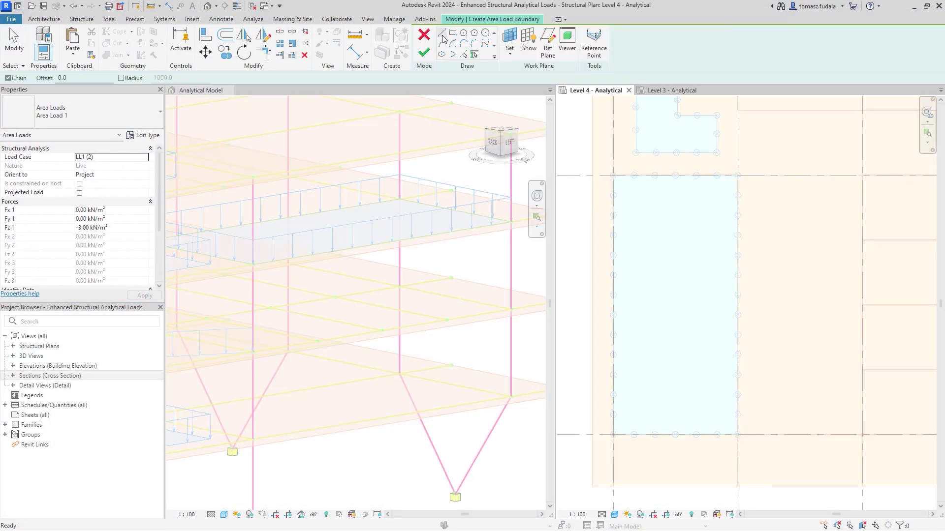
click(757, 238)
click(756, 397)
click(848, 397)
click(848, 357)
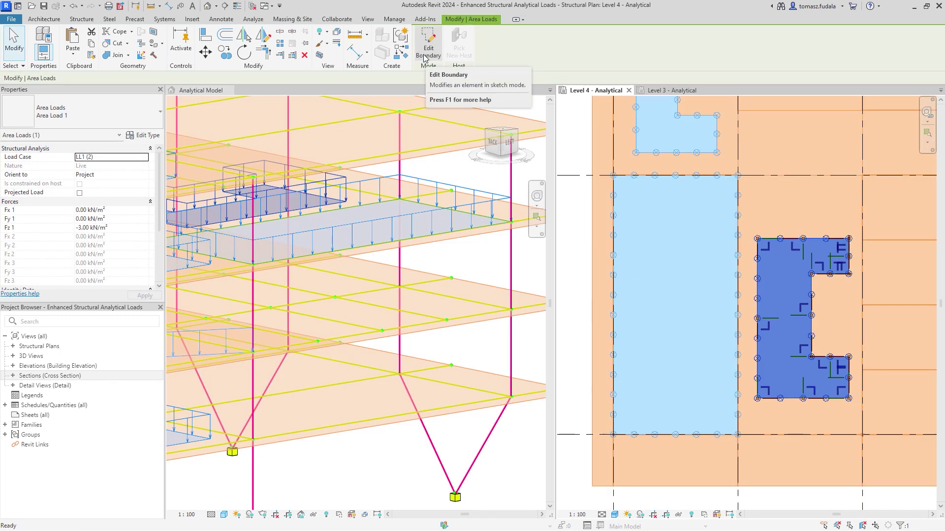
click(441, 53)
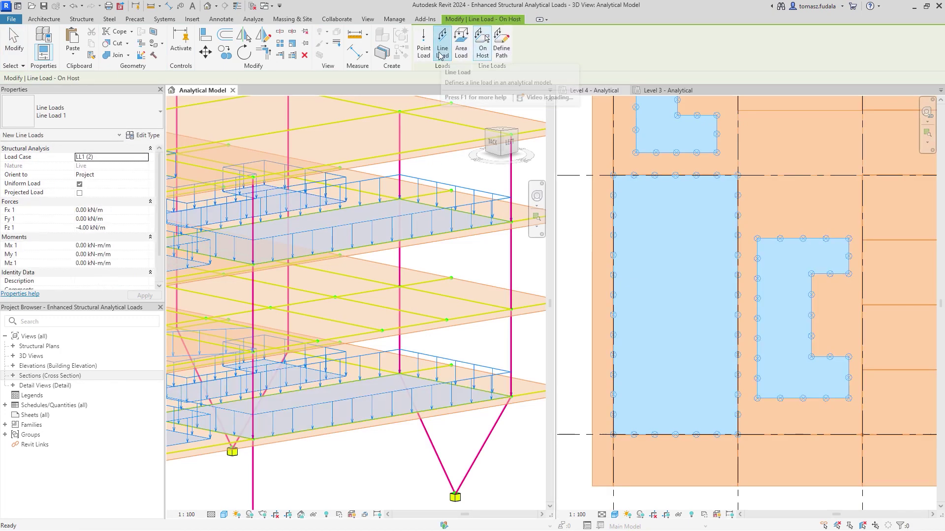
Step: Start a custom-path line load in the Level 3 analytical plan and select a point load
click(501, 45)
click(658, 90)
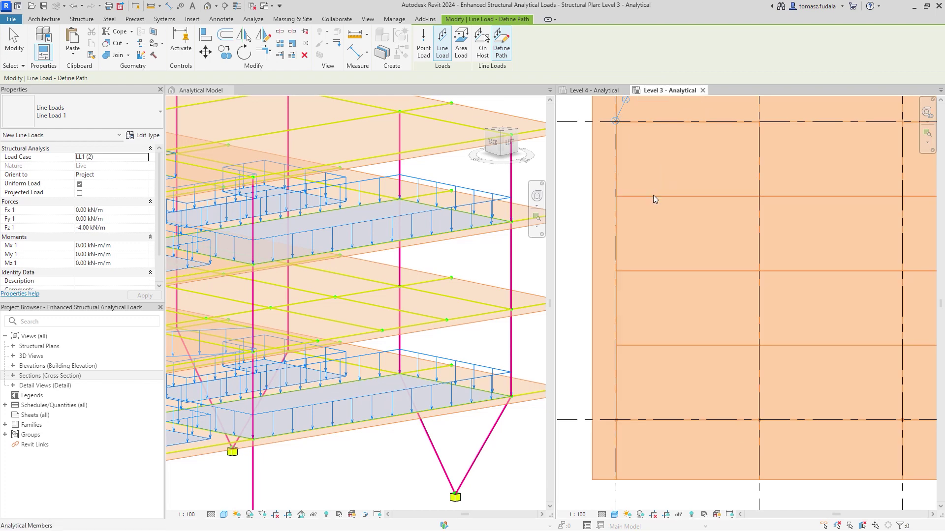
click(653, 196)
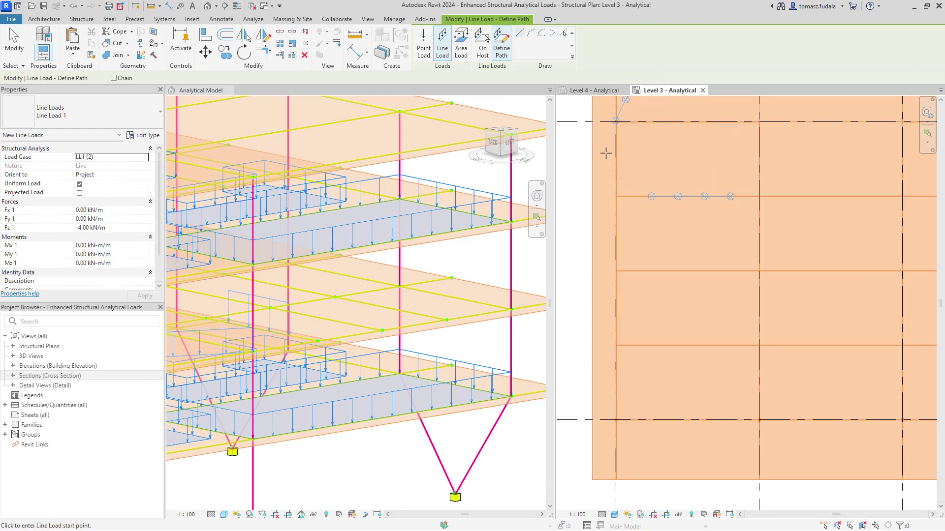
click(680, 452)
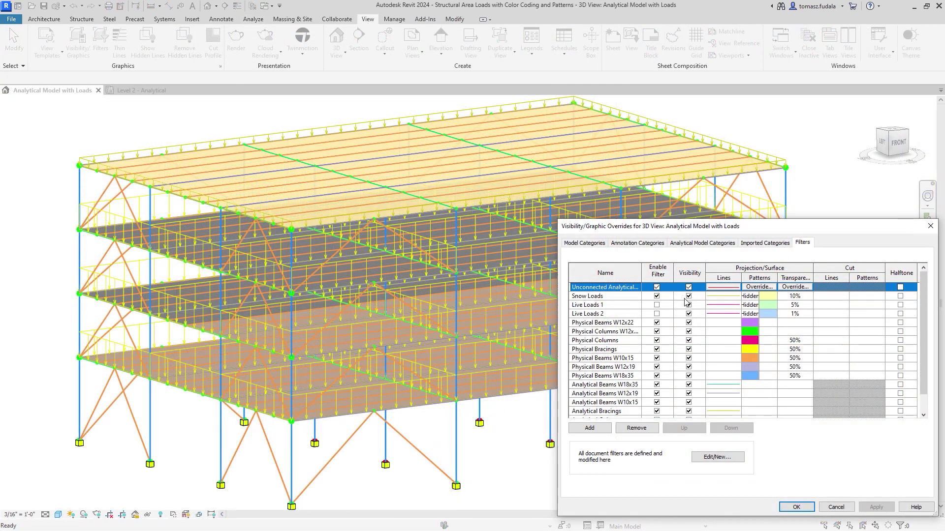
Step: Enable both live load filters, recolour Live Loads 2 lines, and apply the overrides
click(657, 305)
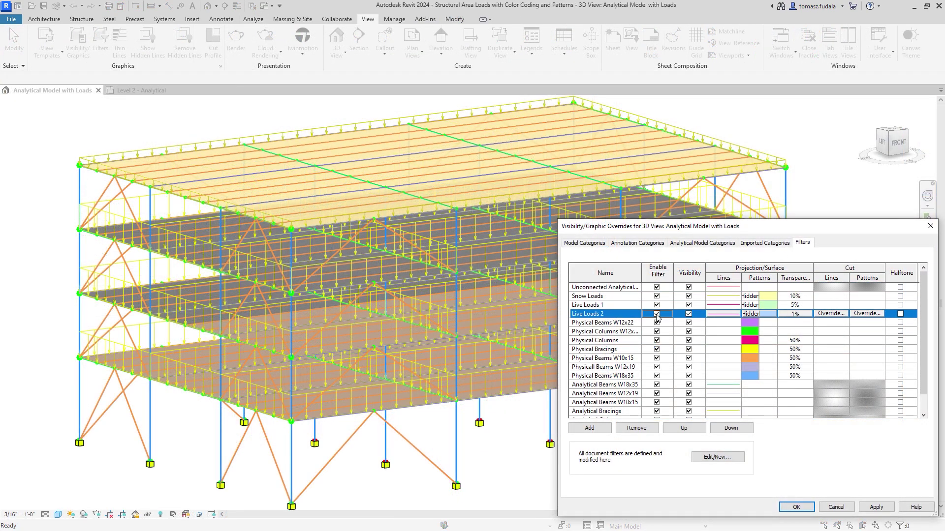
click(877, 507)
click(724, 313)
click(775, 412)
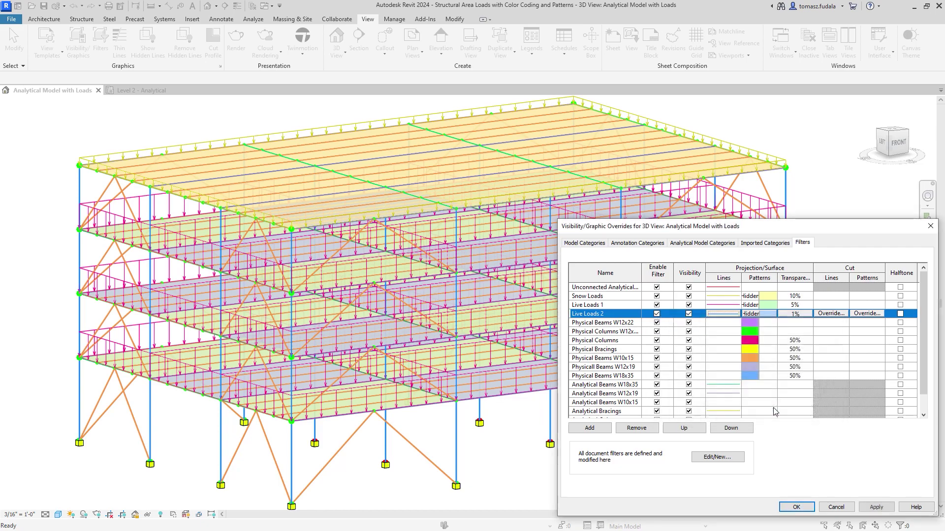
click(795, 507)
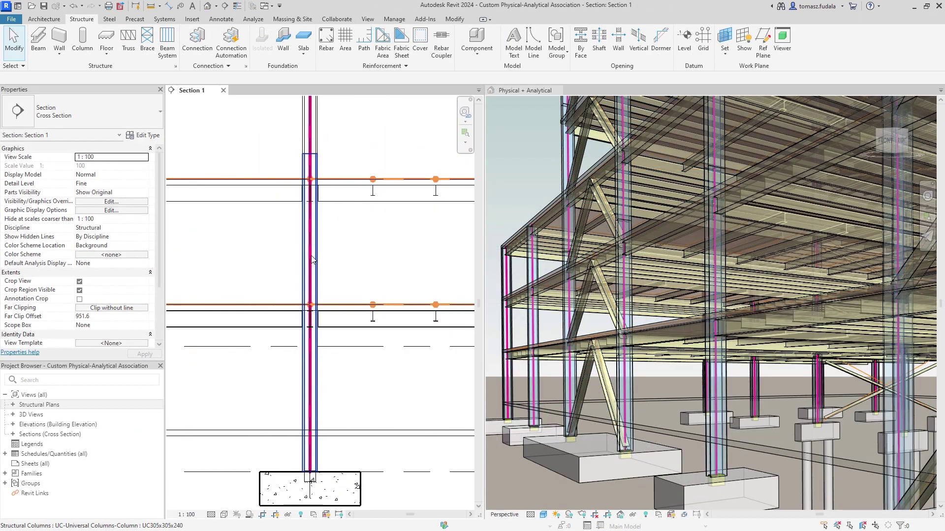
Step: Add an analytical association to the Section 1 steel column and highlight it
click(311, 260)
click(432, 49)
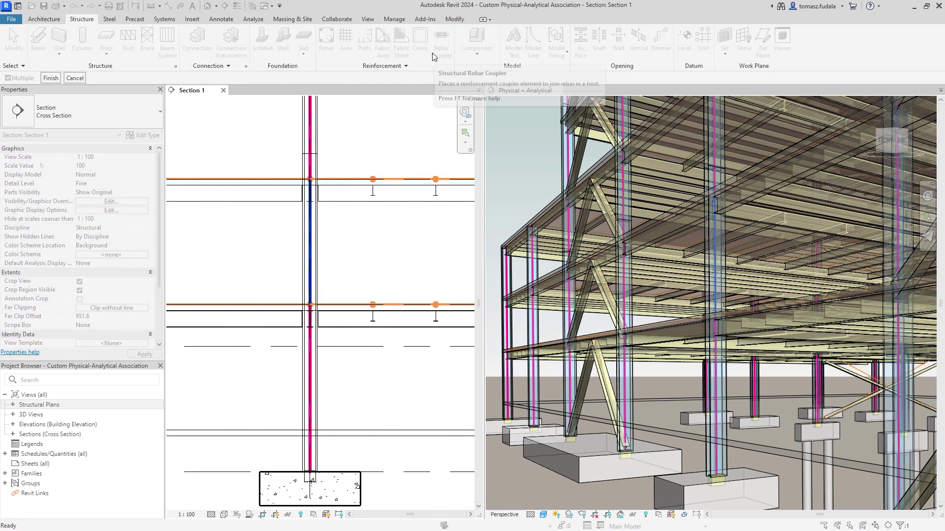
click(318, 373)
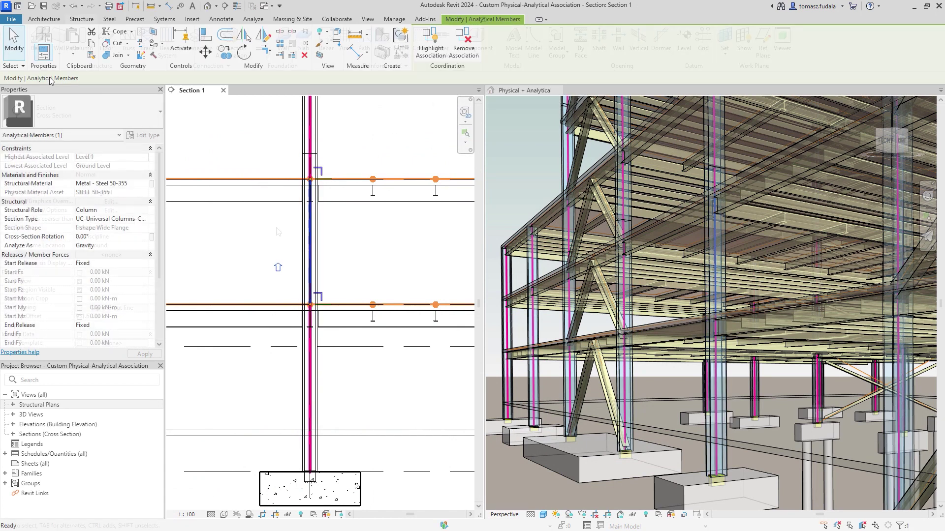
click(299, 260)
click(509, 54)
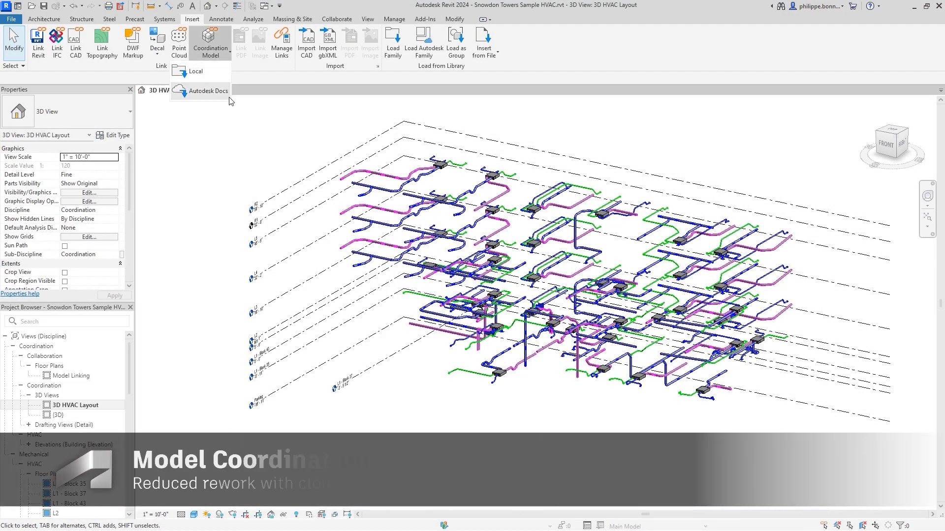
Step: Link the Coord - Arch Walls view of Snowdon Towers Sample Architectural.rvt from Autodesk Docs
click(229, 97)
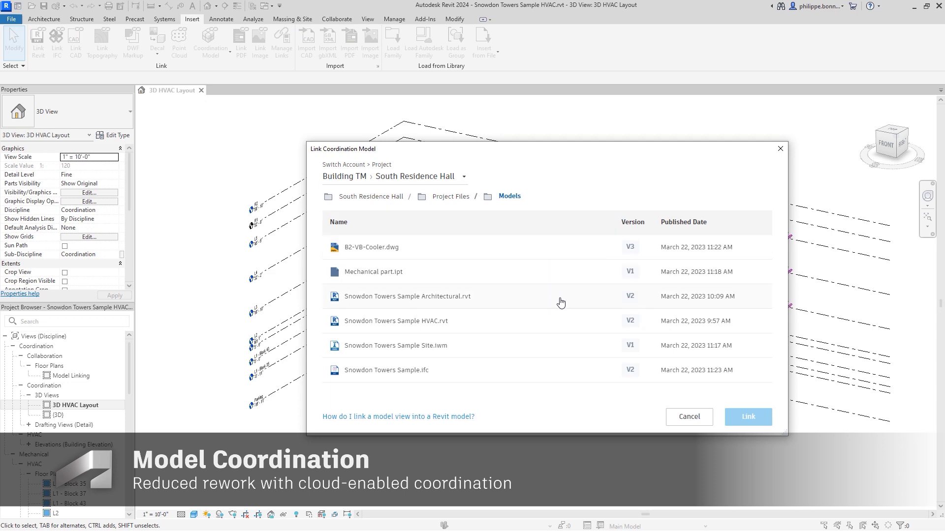
click(517, 297)
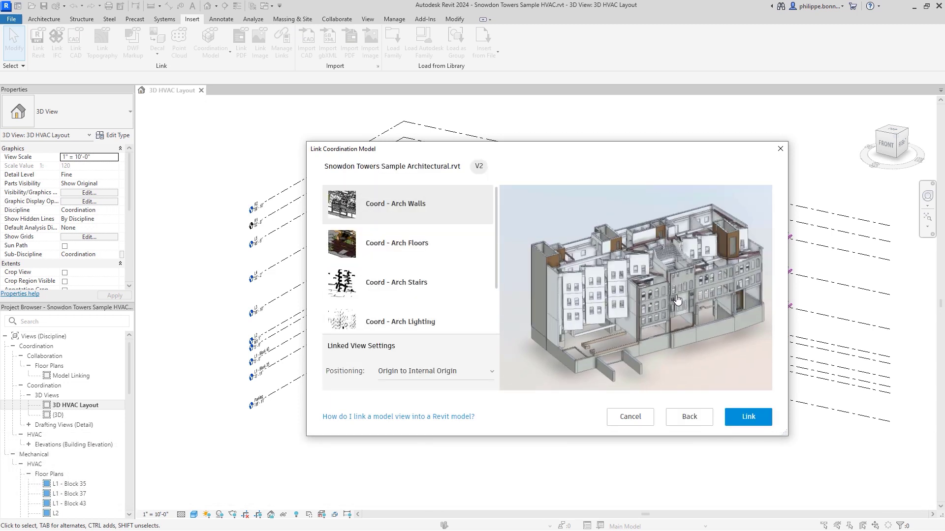
click(749, 418)
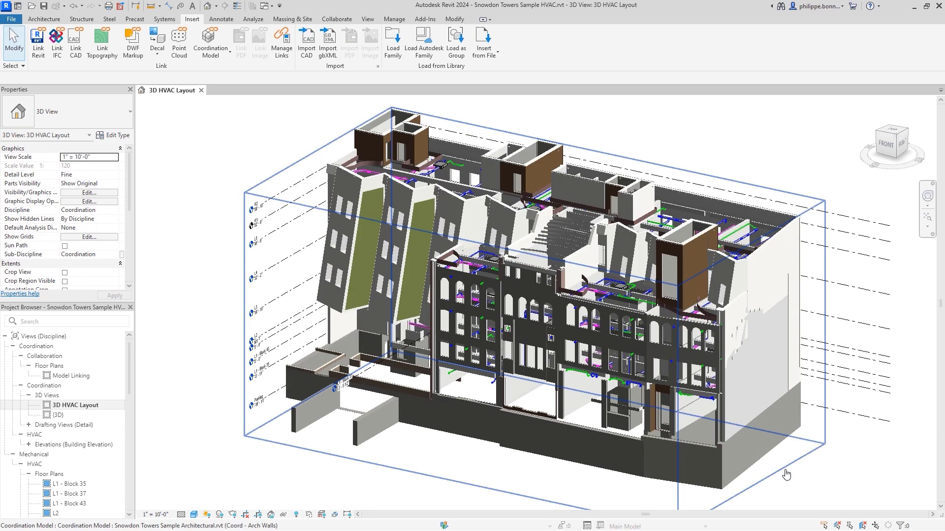
Step: Inspect a linked wall near the central ductwork from top view and begin a measurement
click(786, 475)
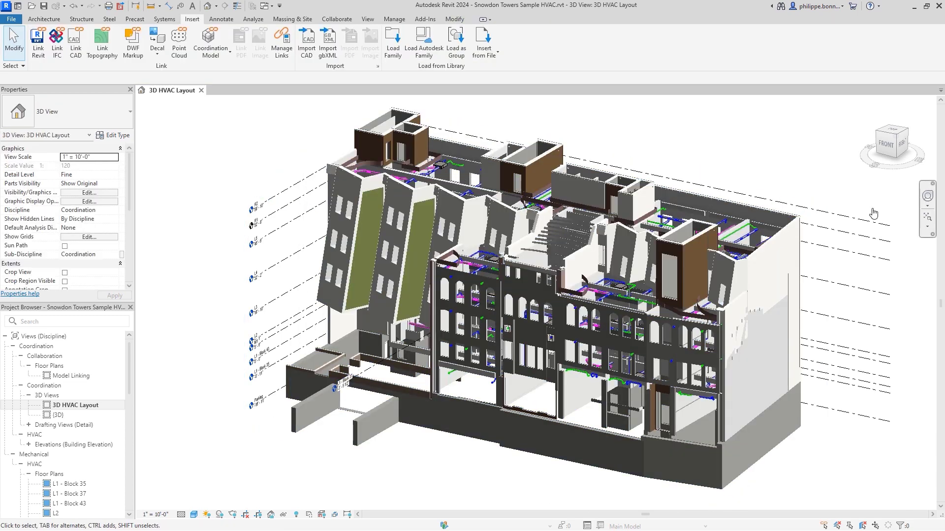
click(266, 444)
scroll(583, 391, up, 4)
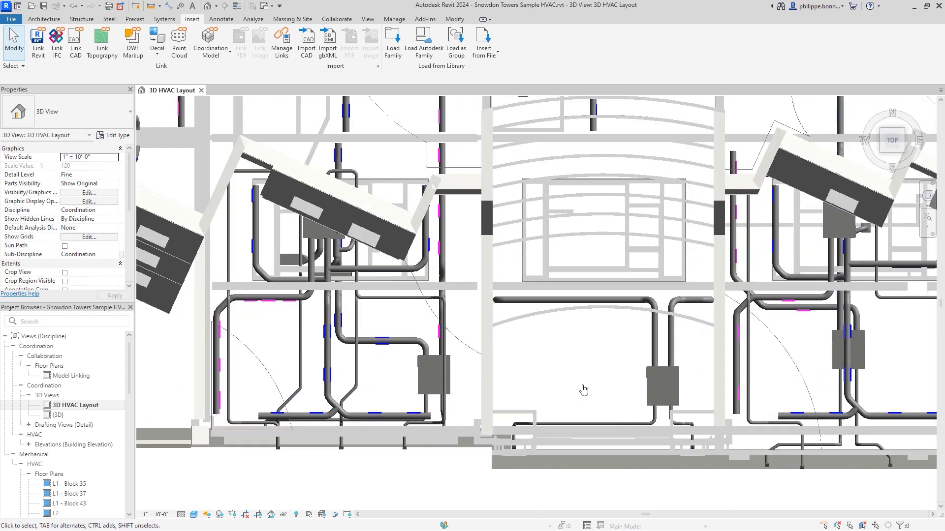
click(573, 290)
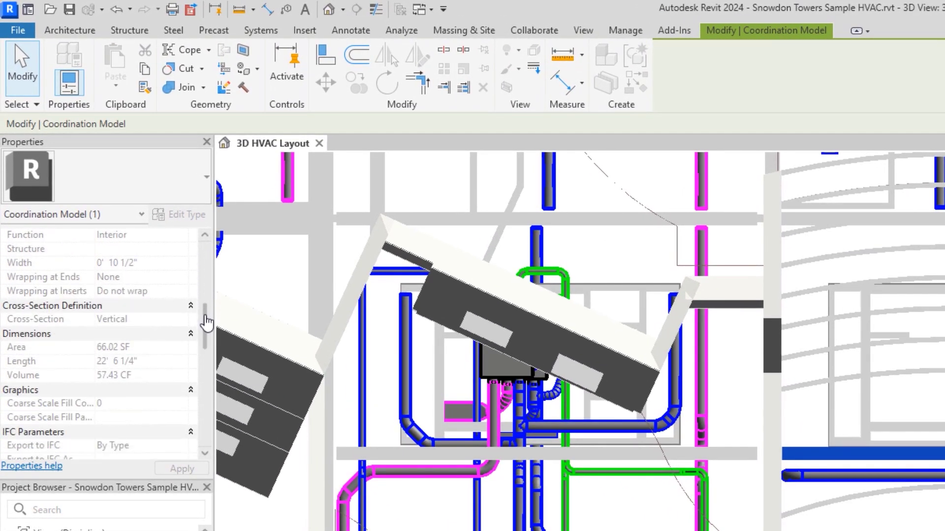
drag(129, 159, 129, 216)
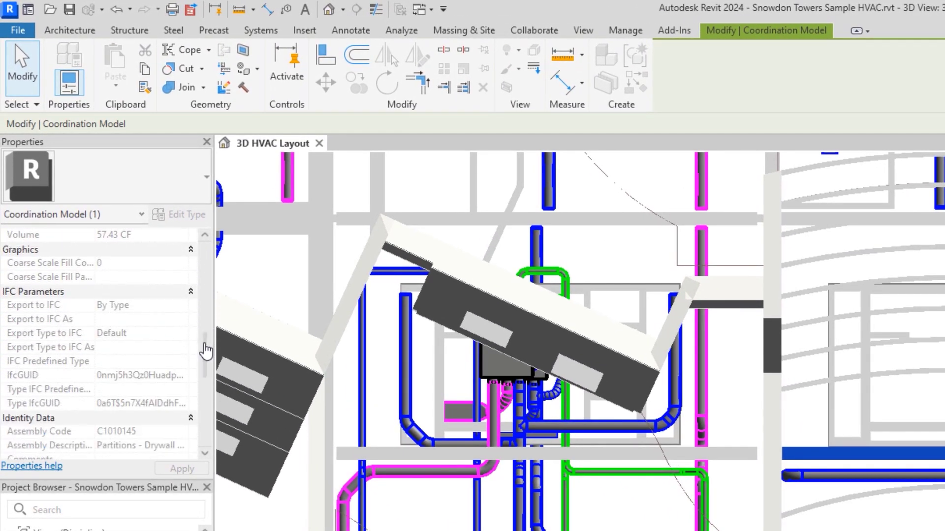
drag(205, 344, 205, 296)
key(Escape)
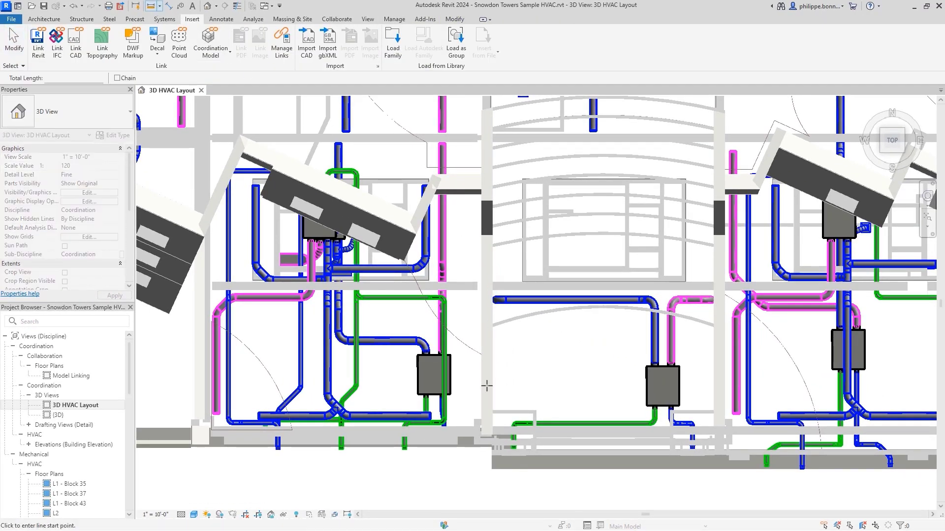
click(493, 410)
Step: Finish the duct-box measurement, move the elevation and stamp aligned to A203, and open North's sheet
click(647, 410)
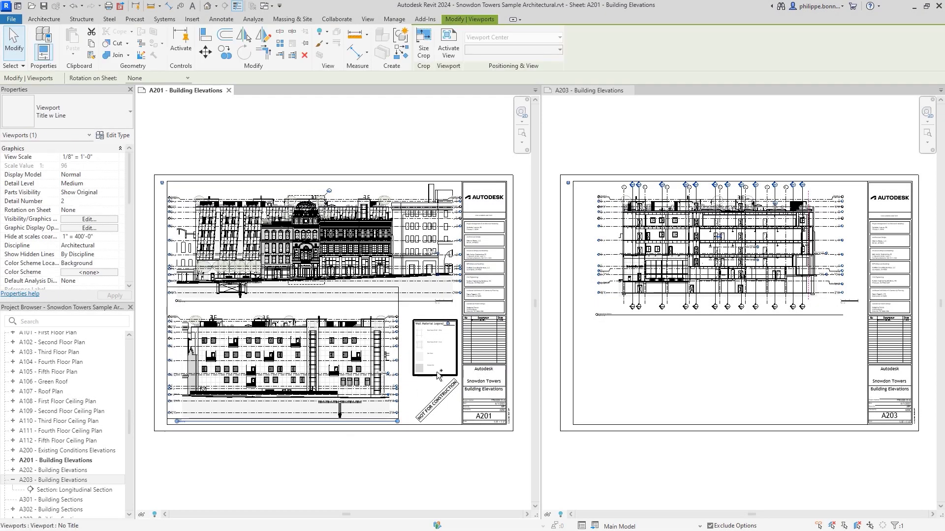
ctrl+click(444, 399)
right_click(445, 399)
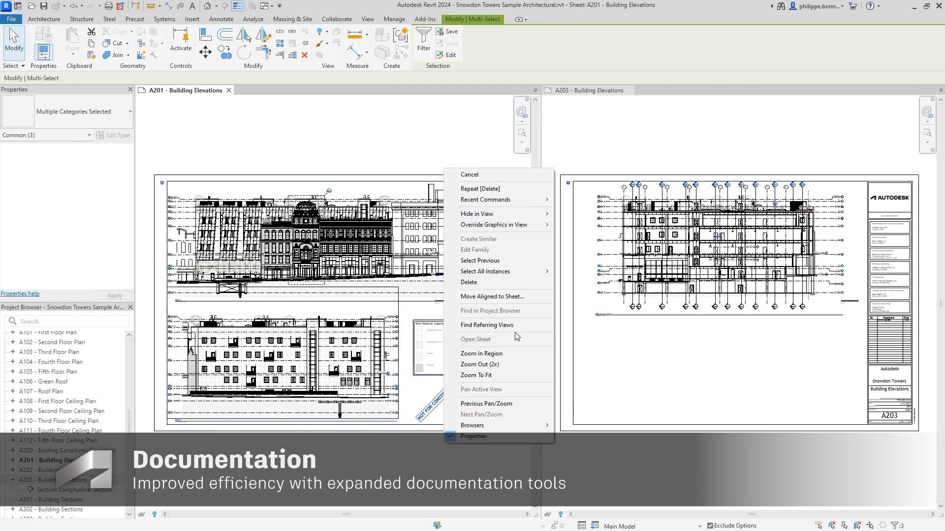
click(522, 296)
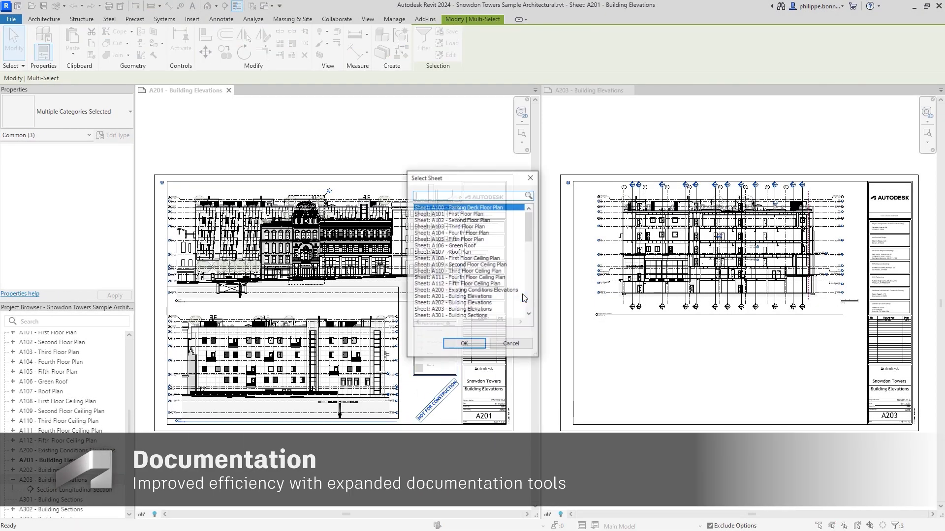
click(473, 309)
click(464, 345)
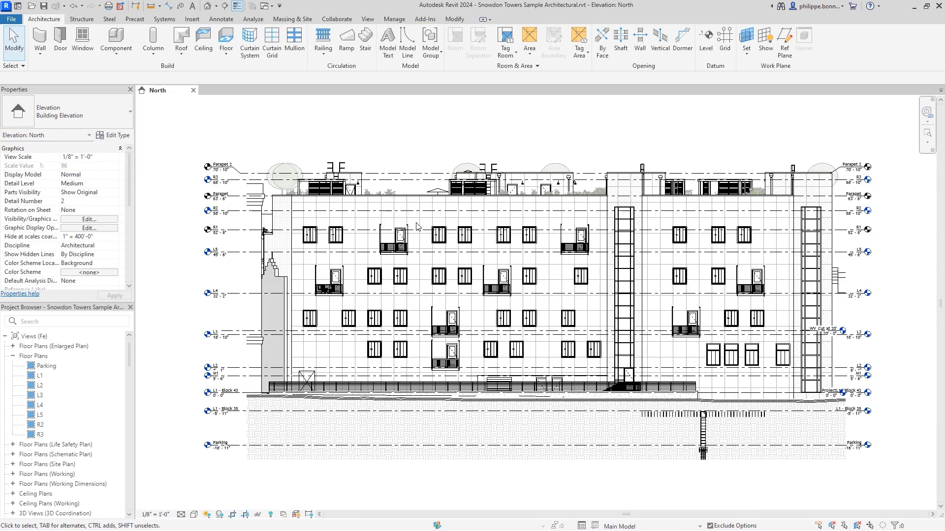
right_click(416, 226)
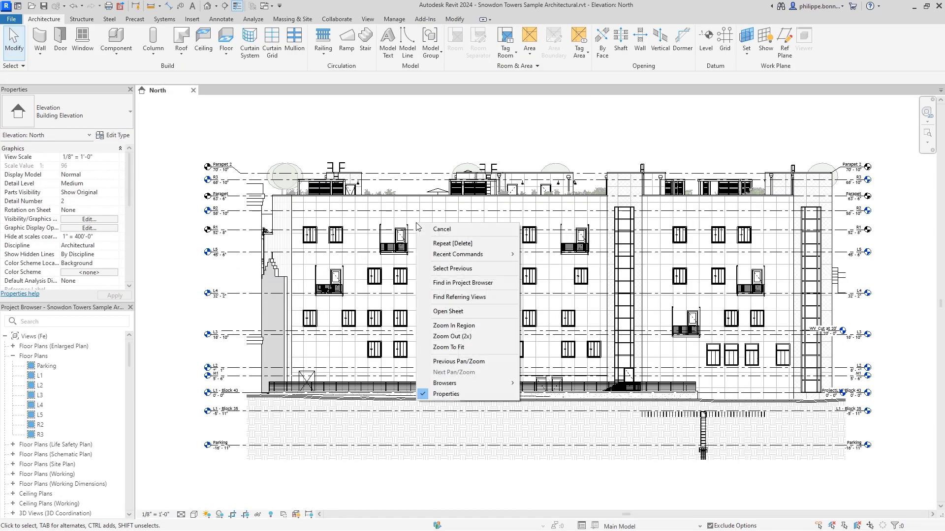
click(481, 316)
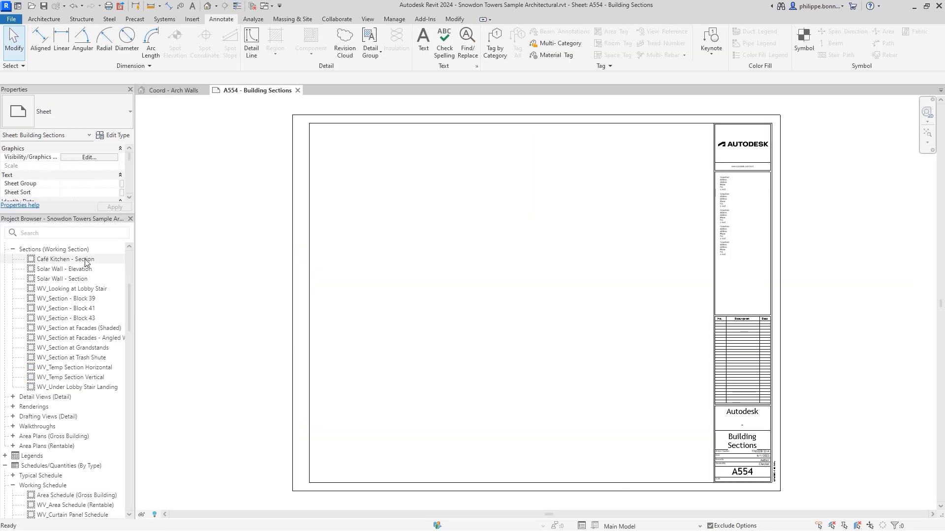
Step: Place the Café Kitchen, Solar Wall and angled facades sections plus Area Schedule on A554
click(85, 260)
ctrl+click(69, 279)
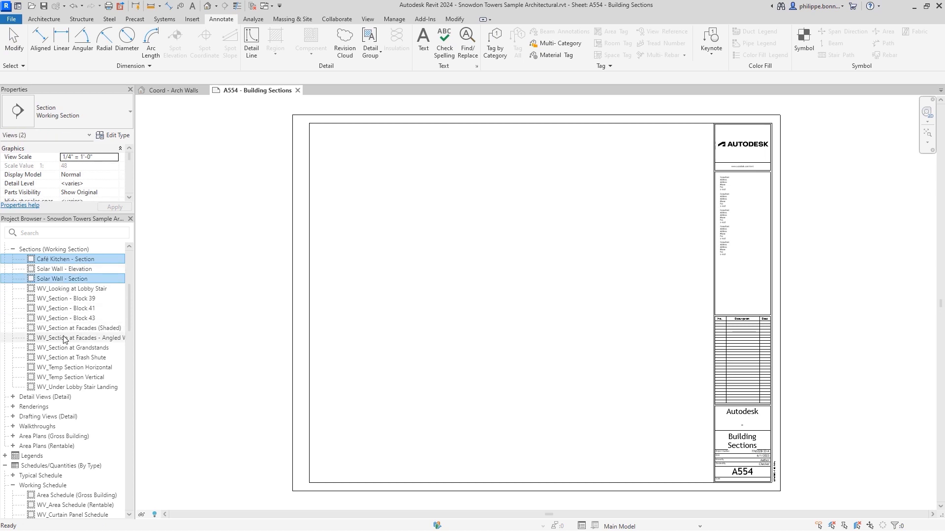
ctrl+click(64, 339)
ctrl+click(66, 497)
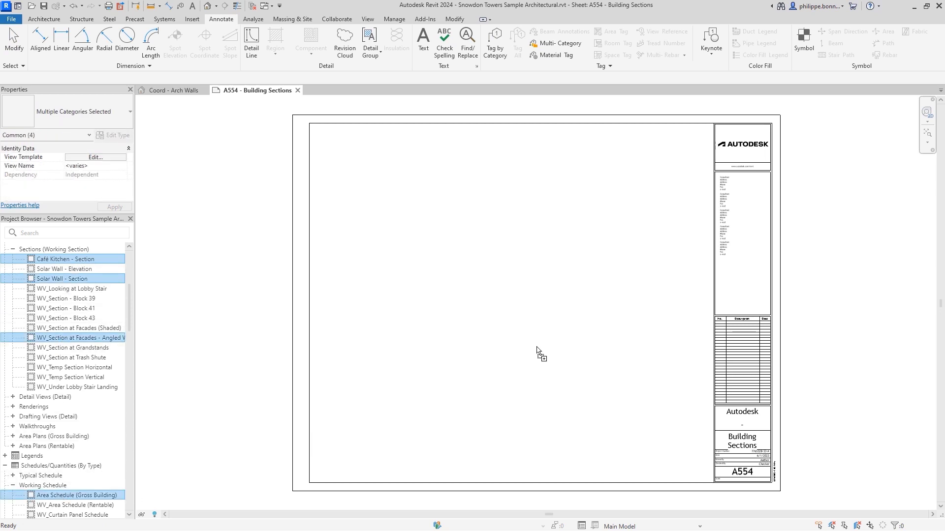
drag(537, 351, 537, 448)
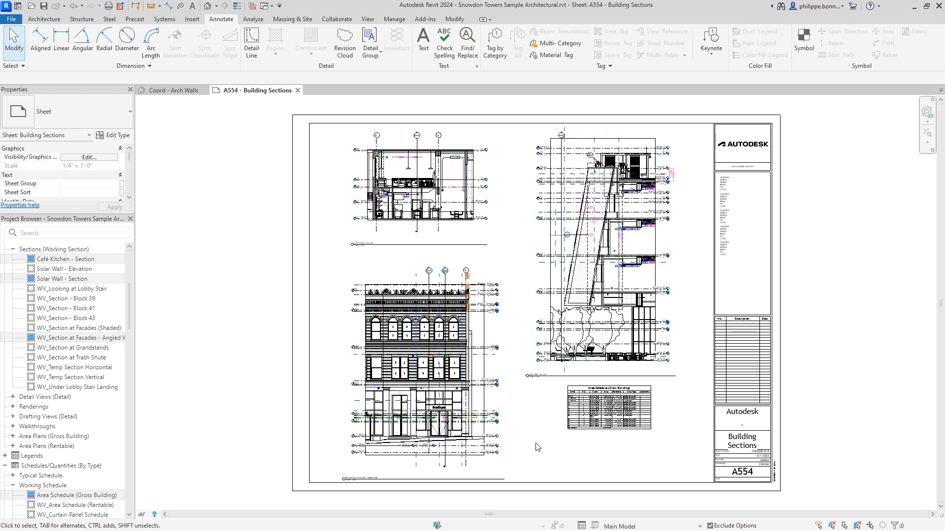
Step: Give the area schedule on the sheet a taller row height
click(565, 429)
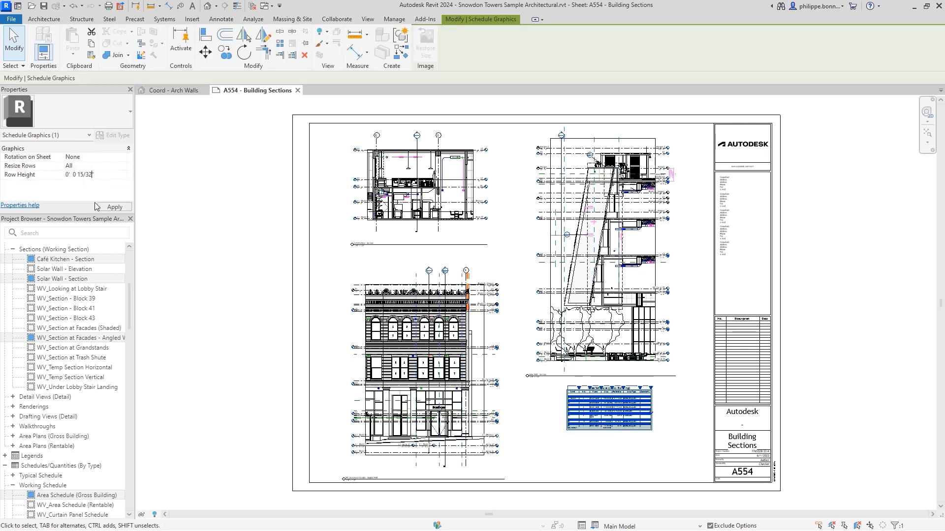
click(114, 209)
click(188, 235)
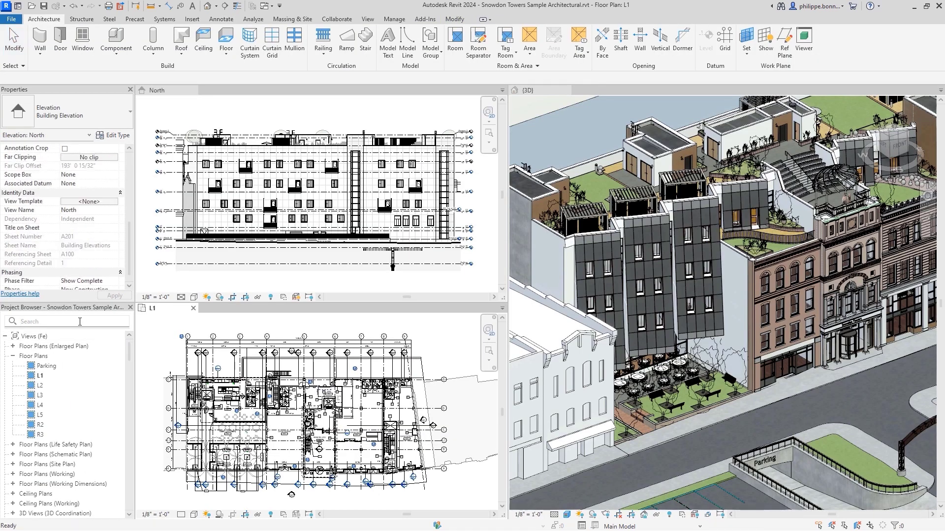
text(Kitche)
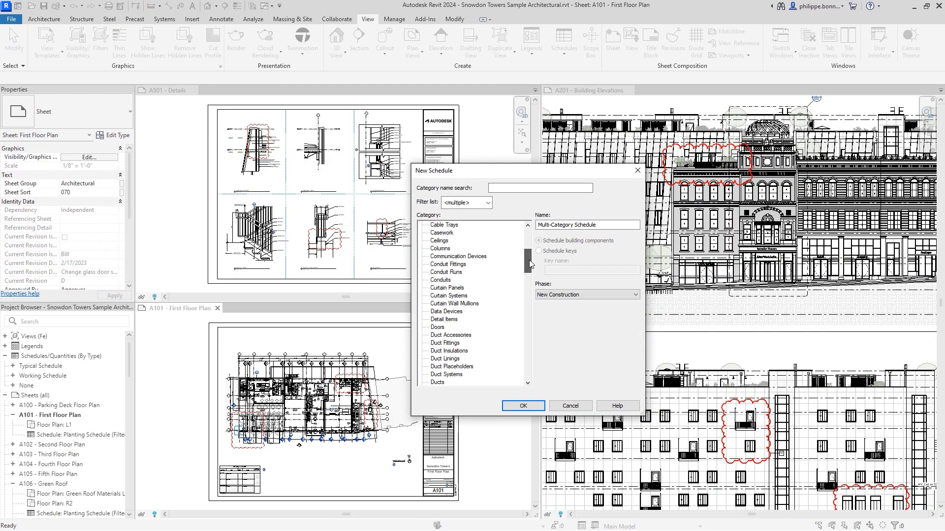
scroll(472, 295, down, 5)
Step: Create a Revision Clouds schedule and add the fields from the Revision source
click(449, 295)
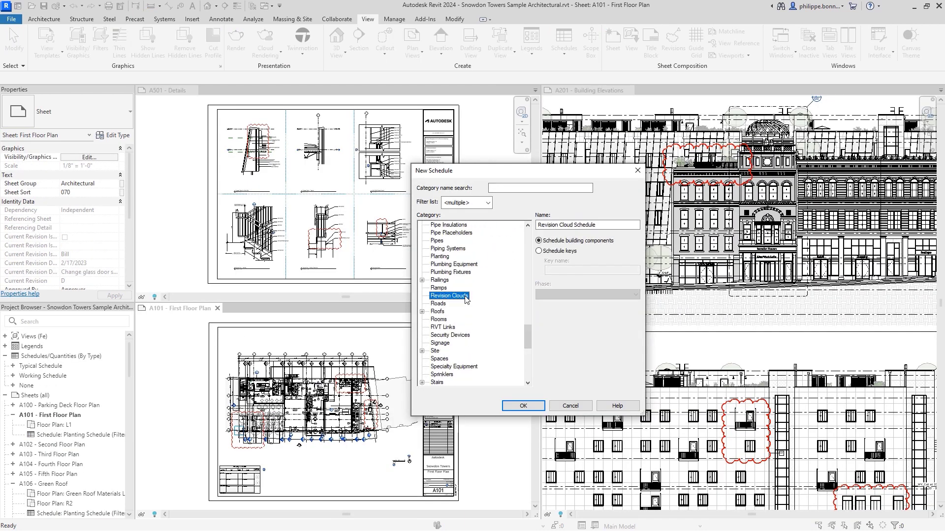
click(524, 406)
click(491, 190)
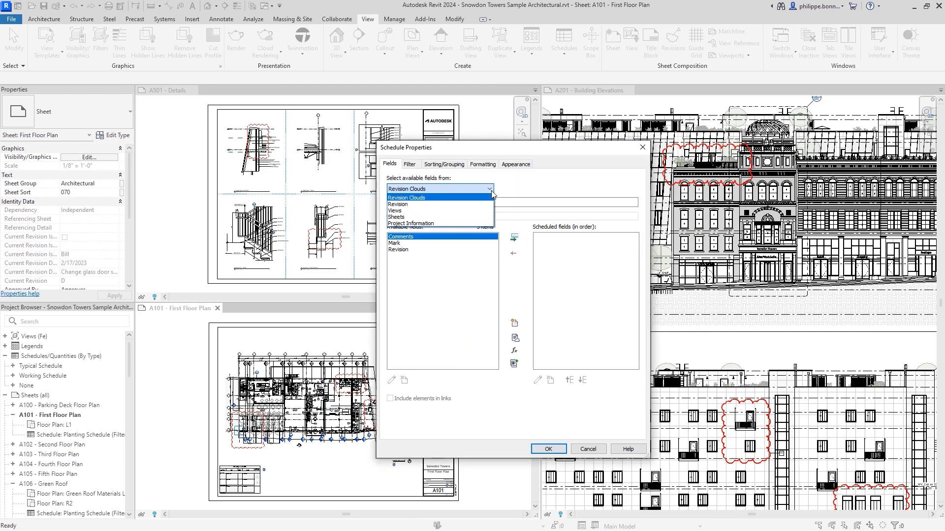
click(465, 204)
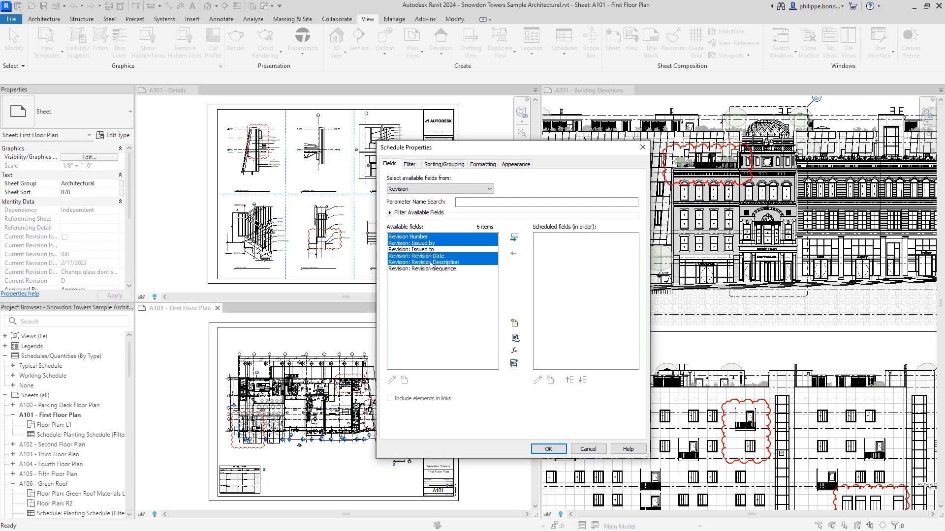
click(514, 238)
click(548, 449)
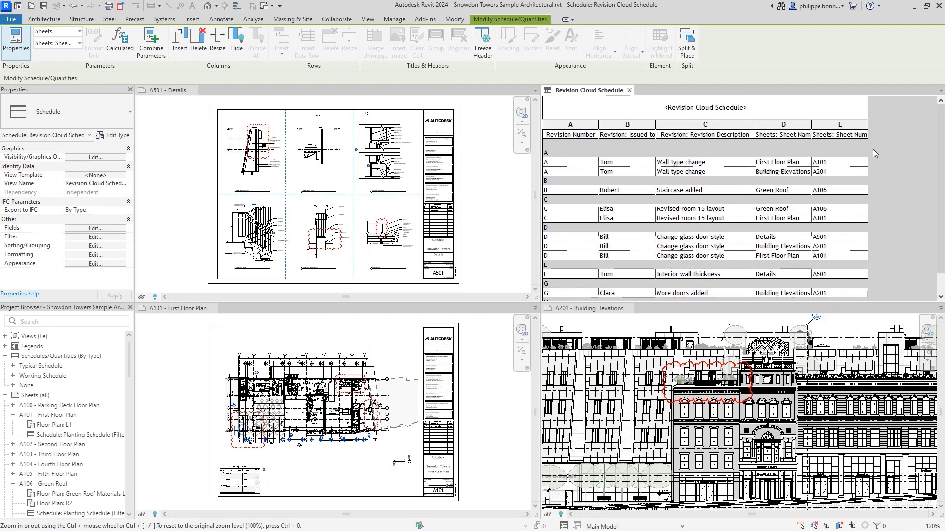